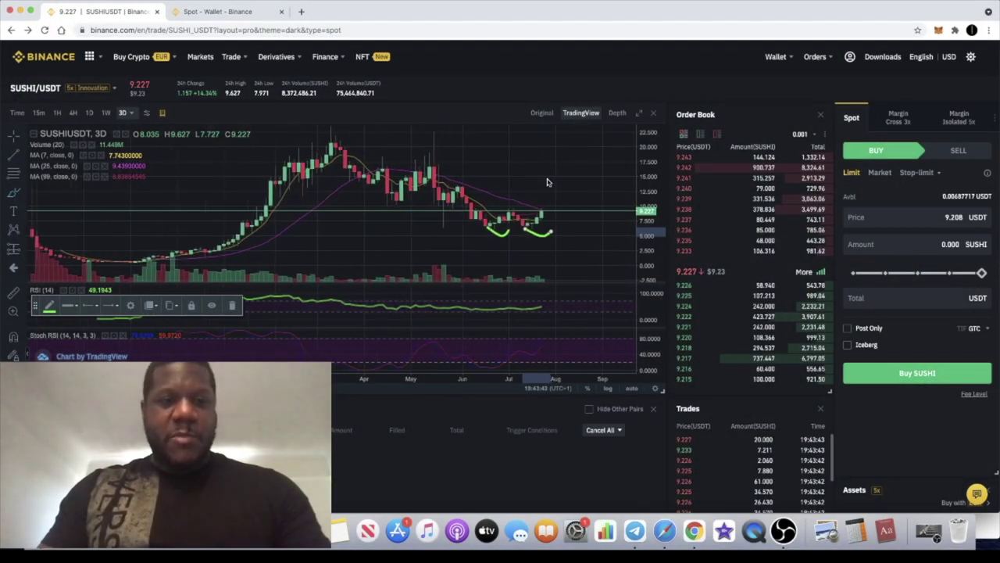
Browse the SUSHI/USDT chart on 4-hour and then daily candles.
scroll(547, 182, right, 3)
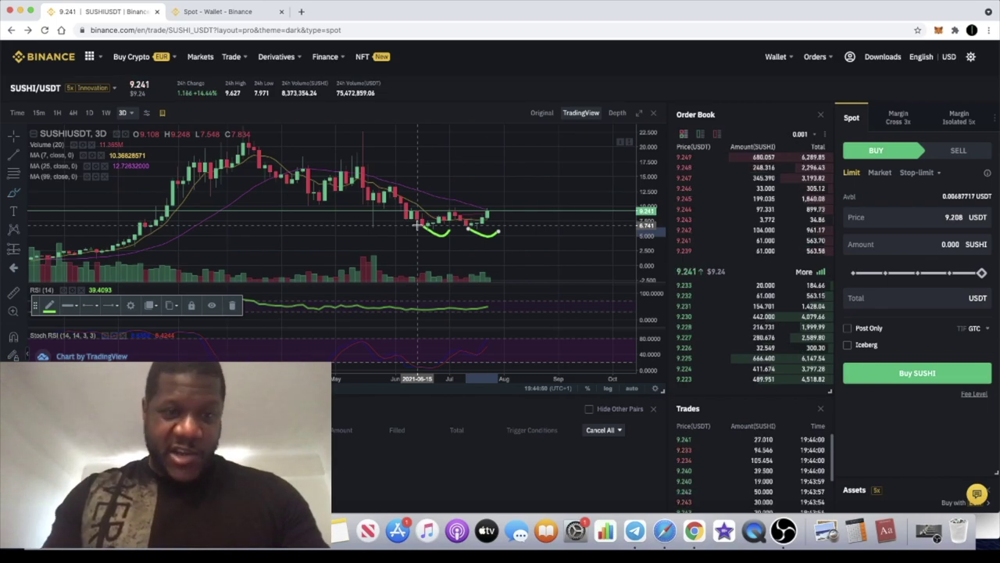
scroll(417, 225, down, 5)
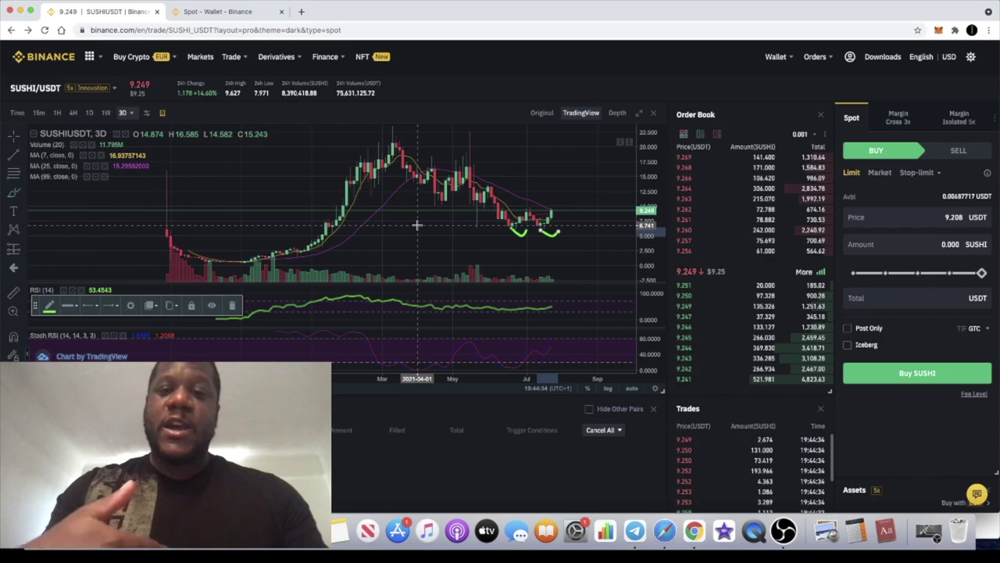
scroll(417, 225, up, 2)
scroll(430, 215, up, 3)
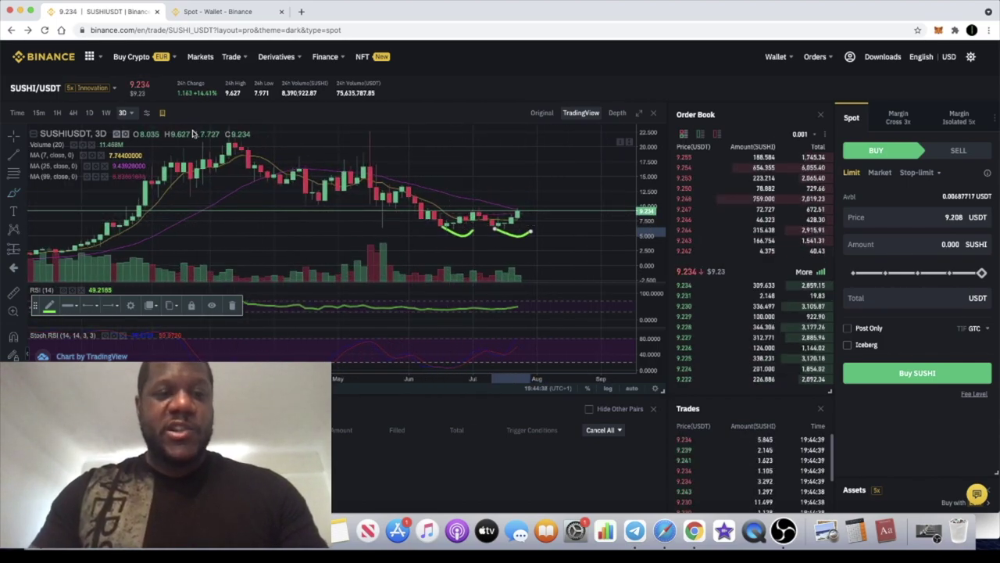
click(73, 112)
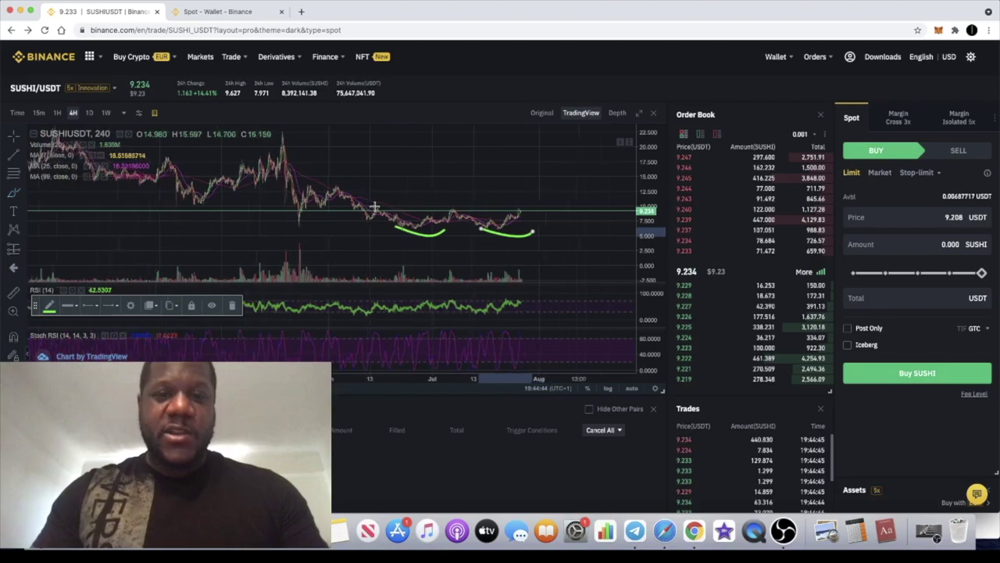
scroll(374, 207, down, 1)
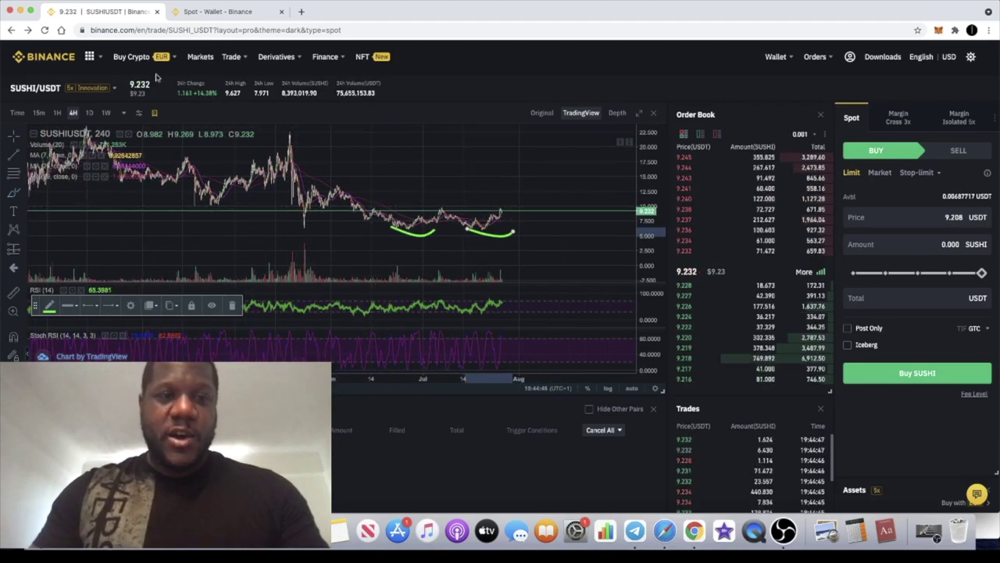
click(89, 113)
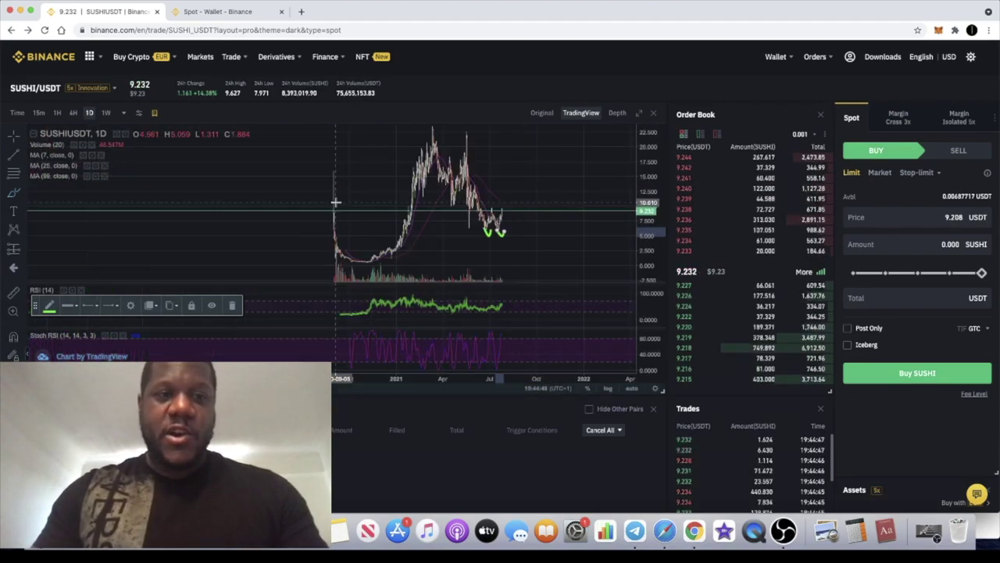
scroll(379, 216, up, 3)
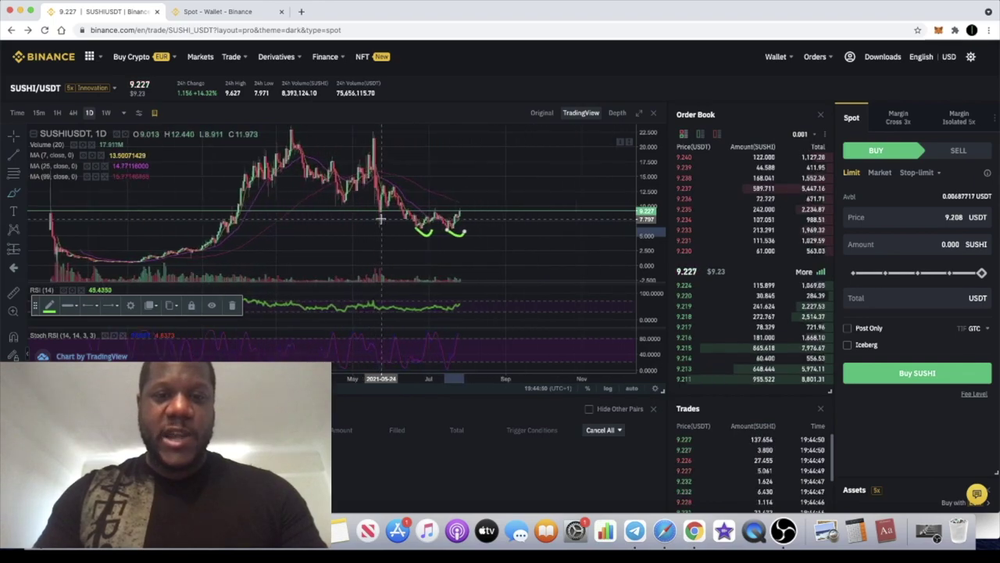
scroll(381, 219, up, 1)
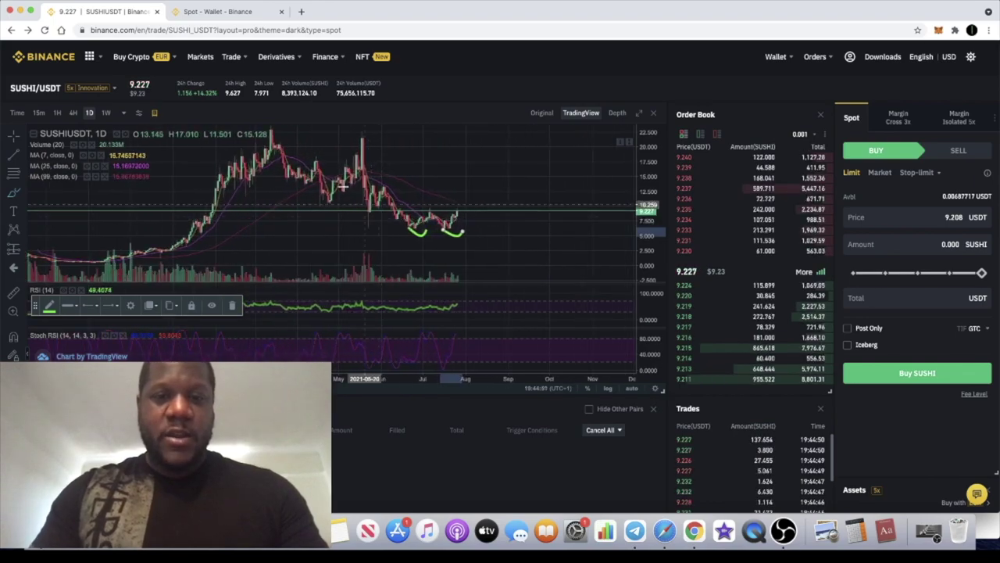
Try 3-day and 1-hour candles, settle on 4-hour, and stretch the price scale.
click(124, 114)
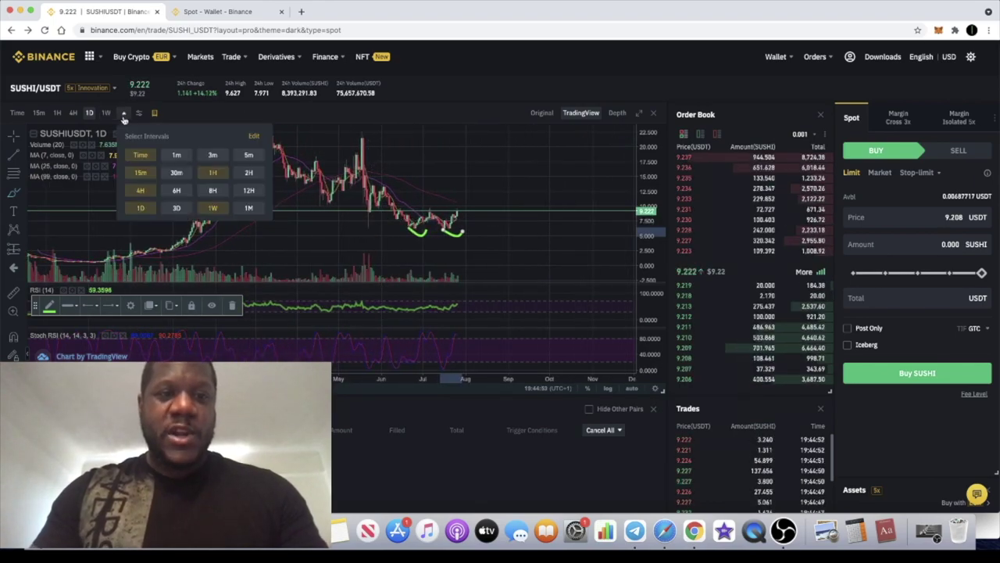
click(178, 208)
scroll(403, 221, up, 3)
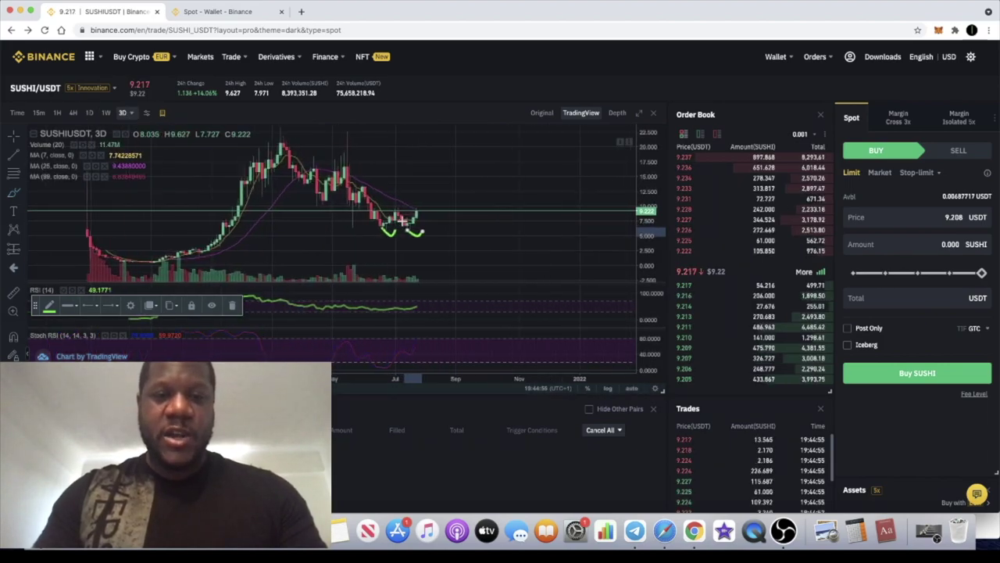
scroll(403, 221, up, 2)
scroll(411, 215, up, 2)
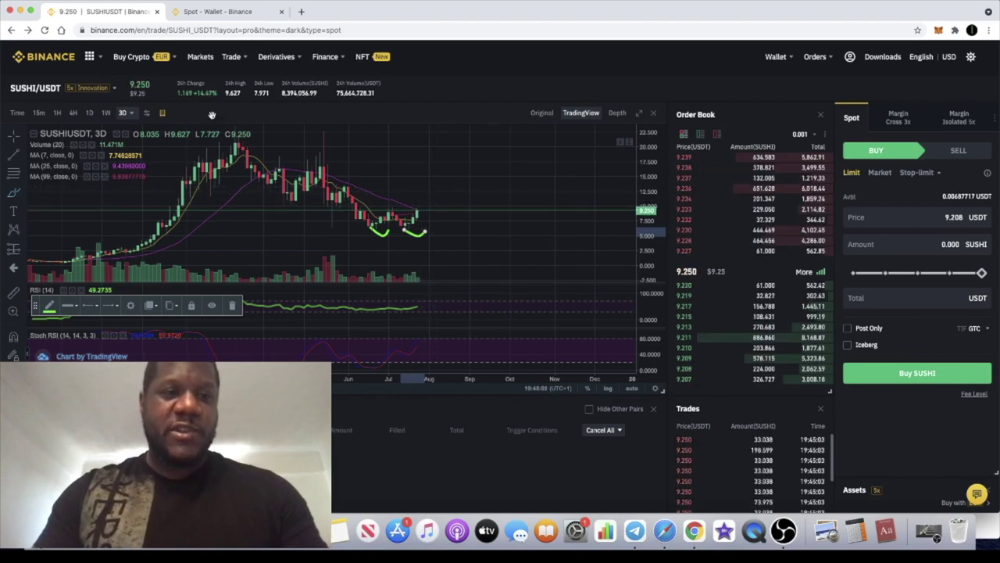
click(58, 114)
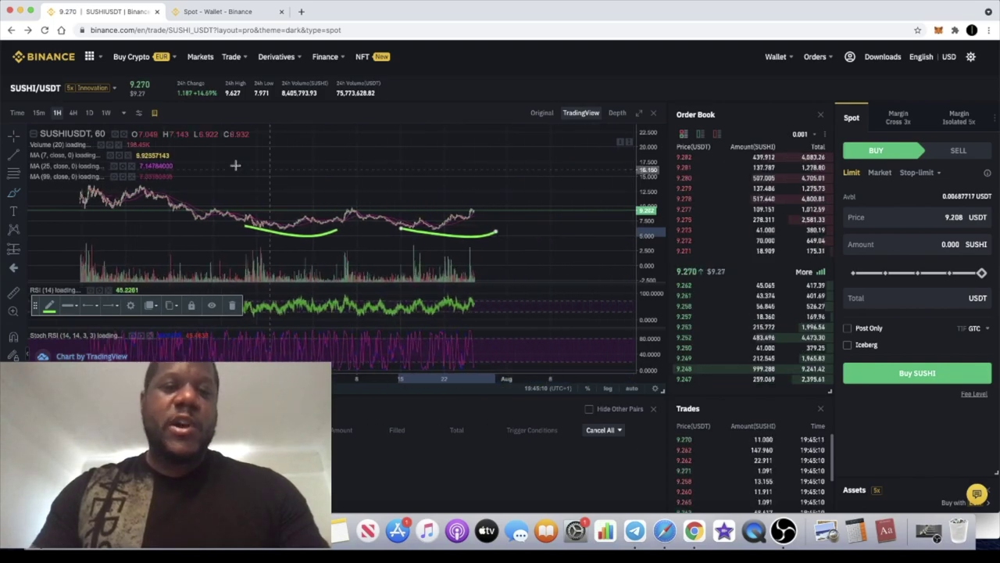
click(75, 113)
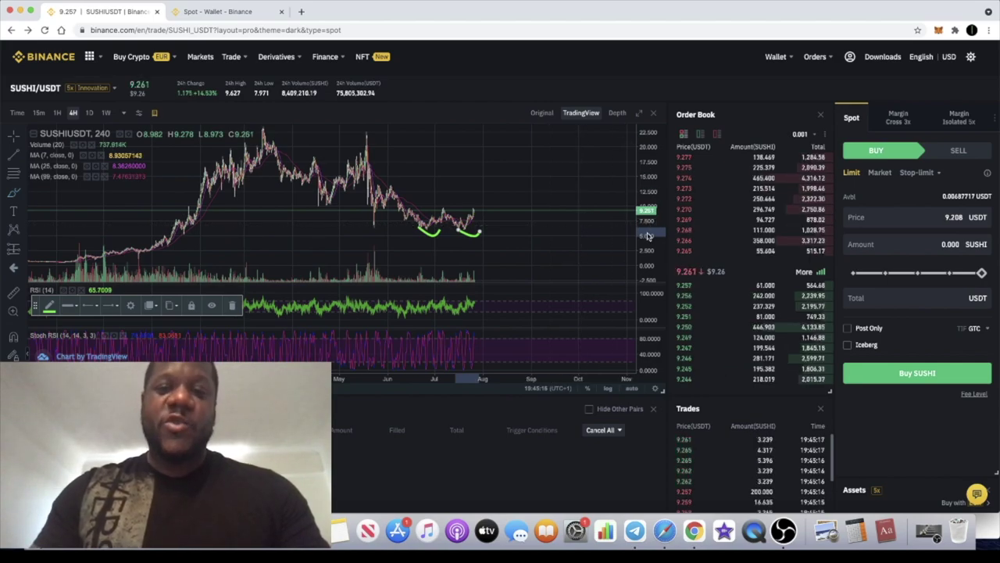
drag(646, 181, 645, 234)
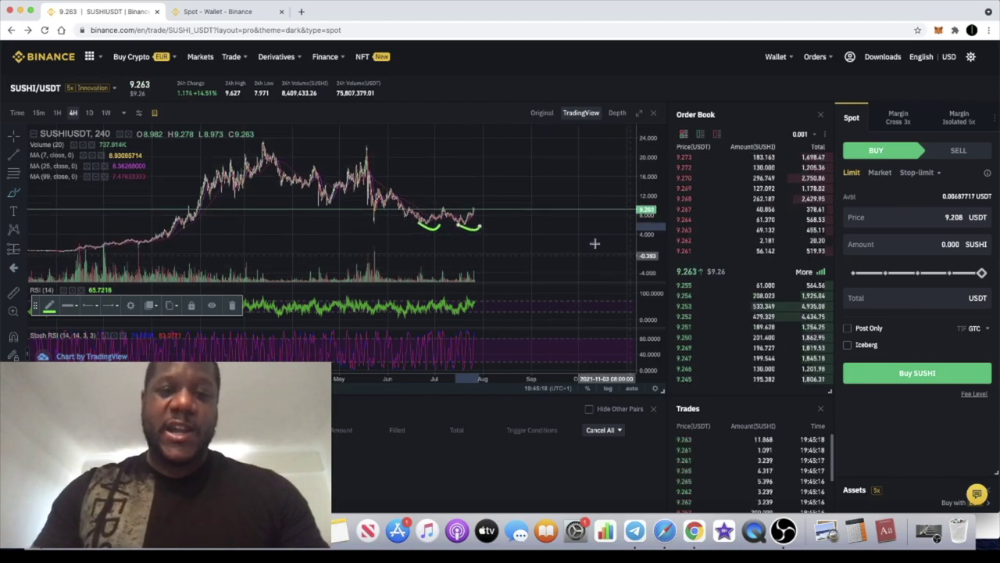
scroll(526, 226, right, 2)
scroll(525, 227, left, 3)
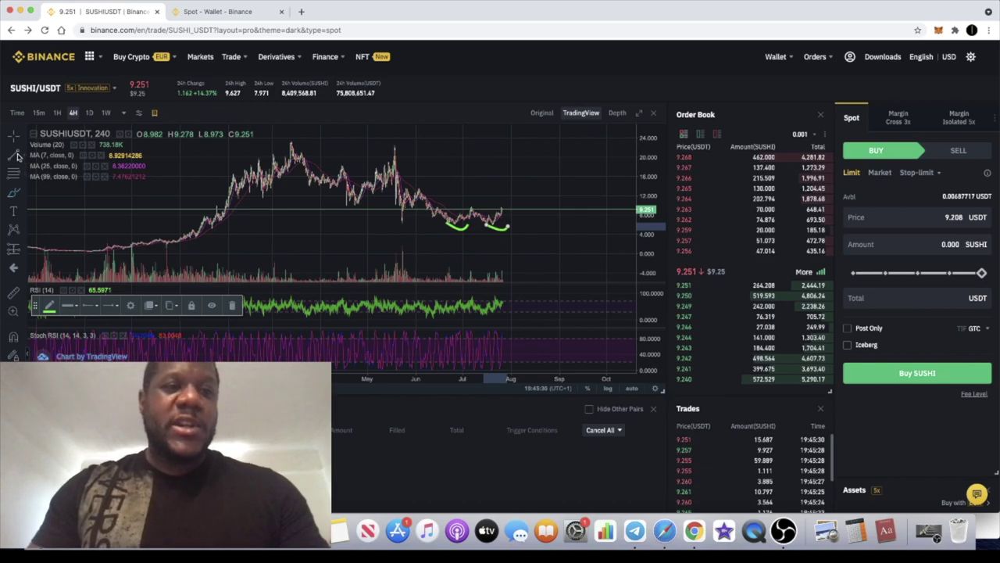
Select the left green curve drawing and delete it.
click(18, 157)
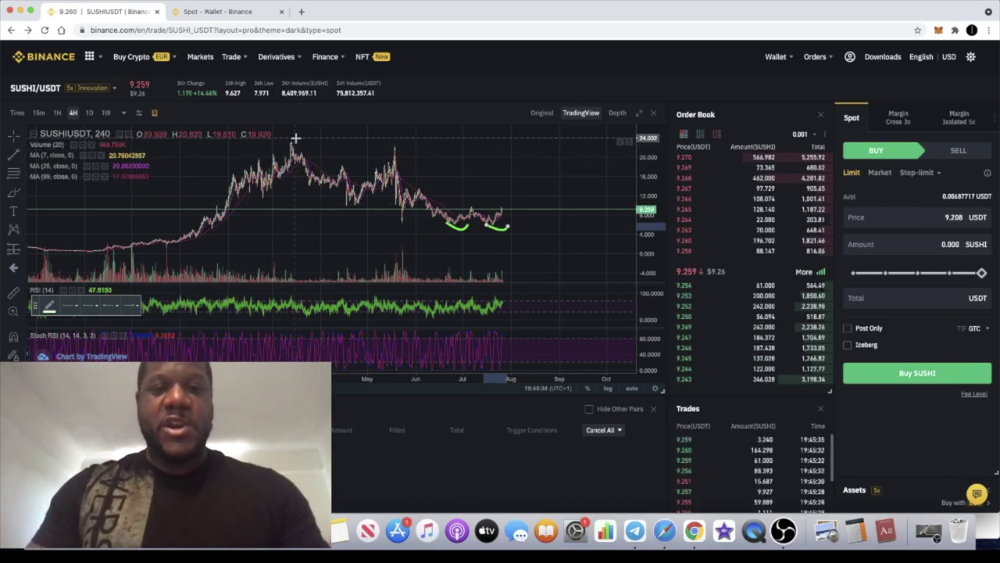
click(170, 151)
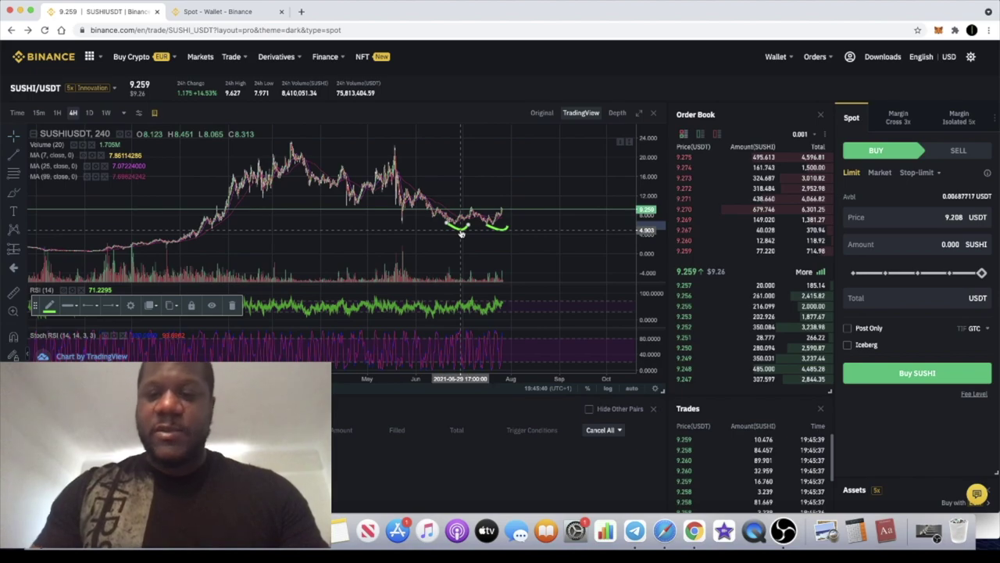
key(Delete)
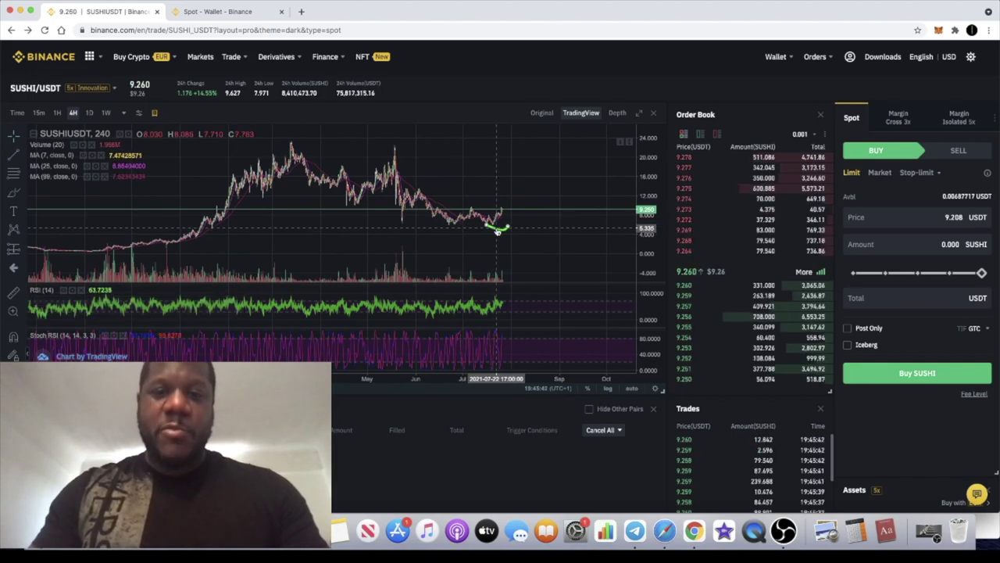
Delete the remaining green curve and draw the upper trendline from the price peak.
key(Delete)
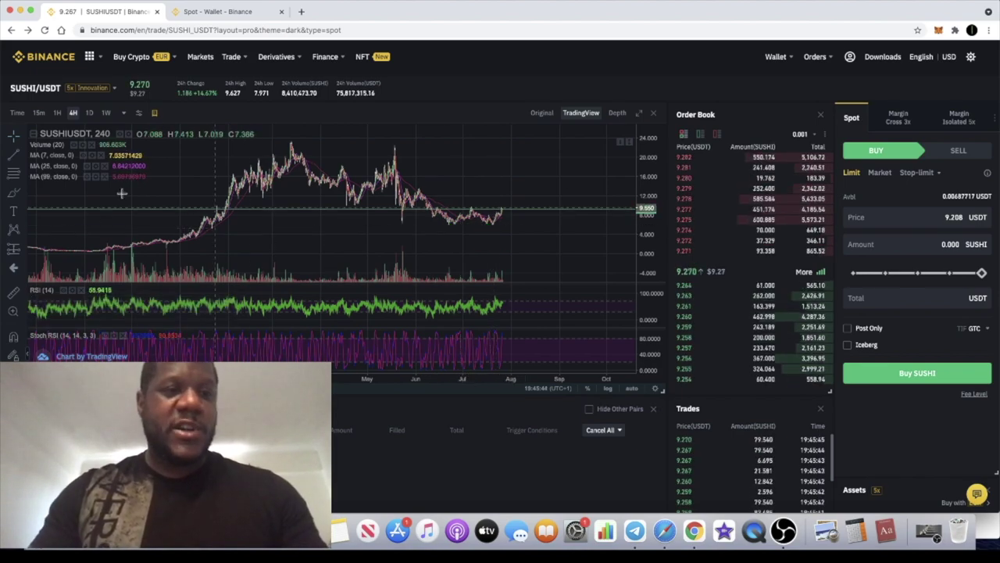
click(14, 156)
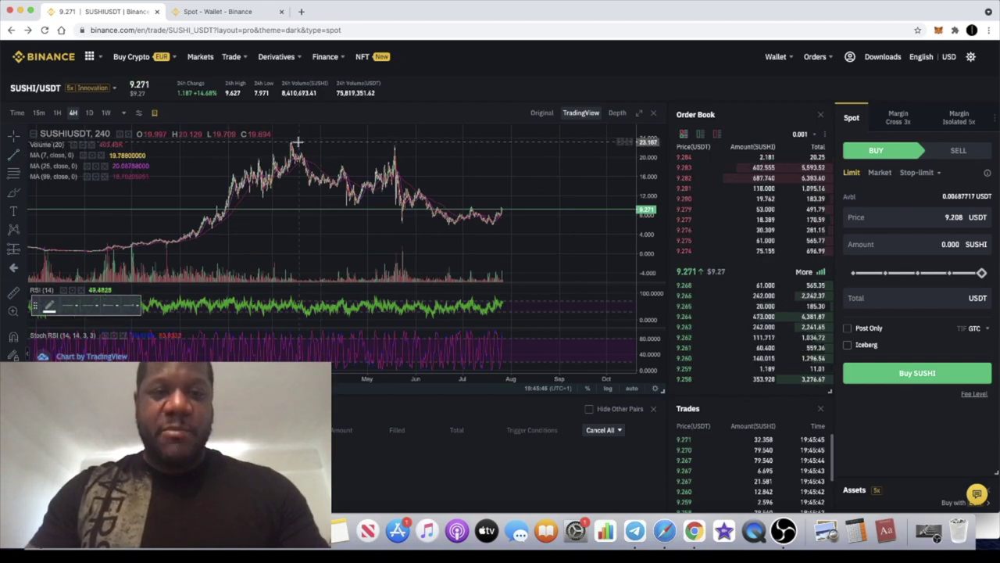
click(289, 140)
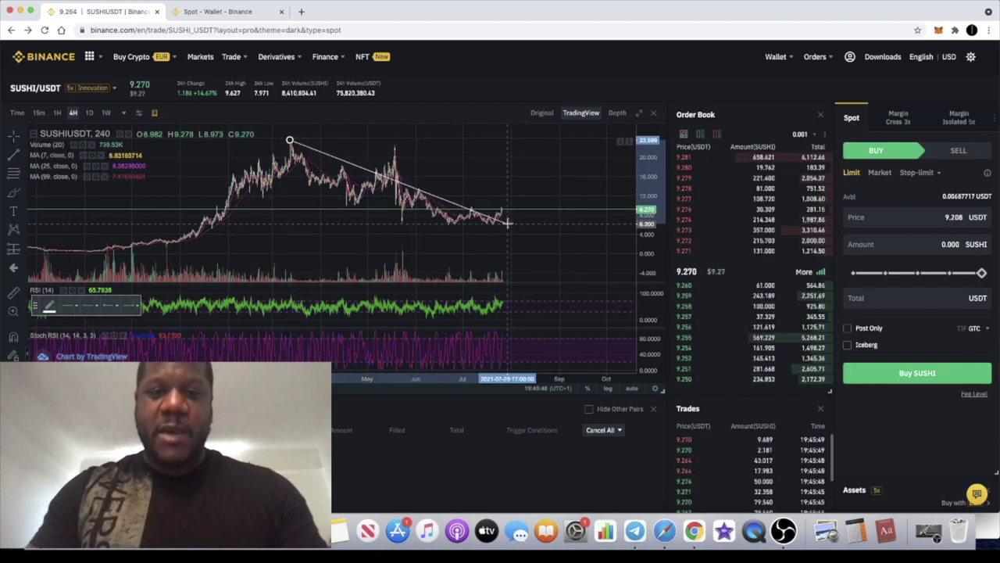
click(511, 220)
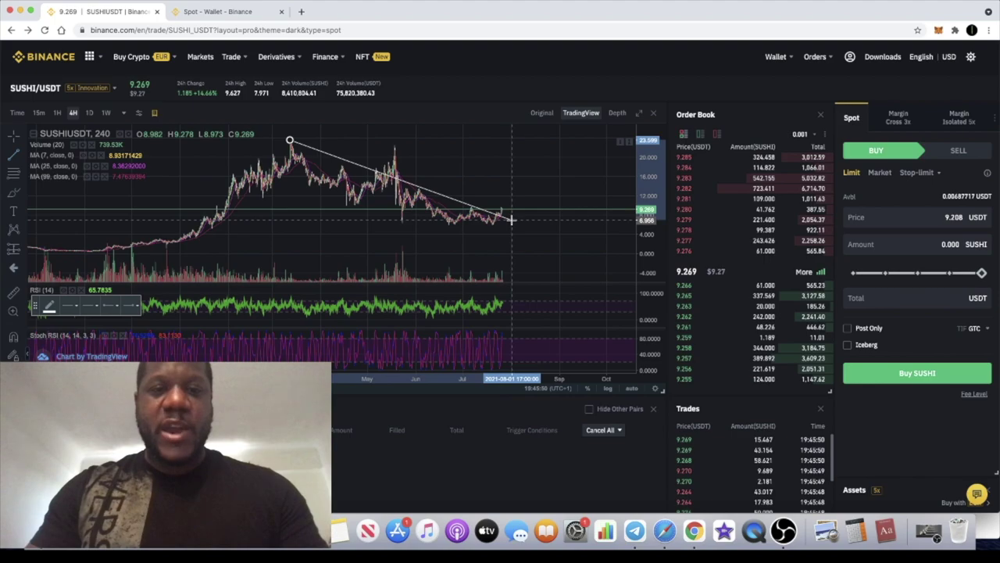
Draw the lower trendline from the earlier swing low to below the latest candles.
click(277, 197)
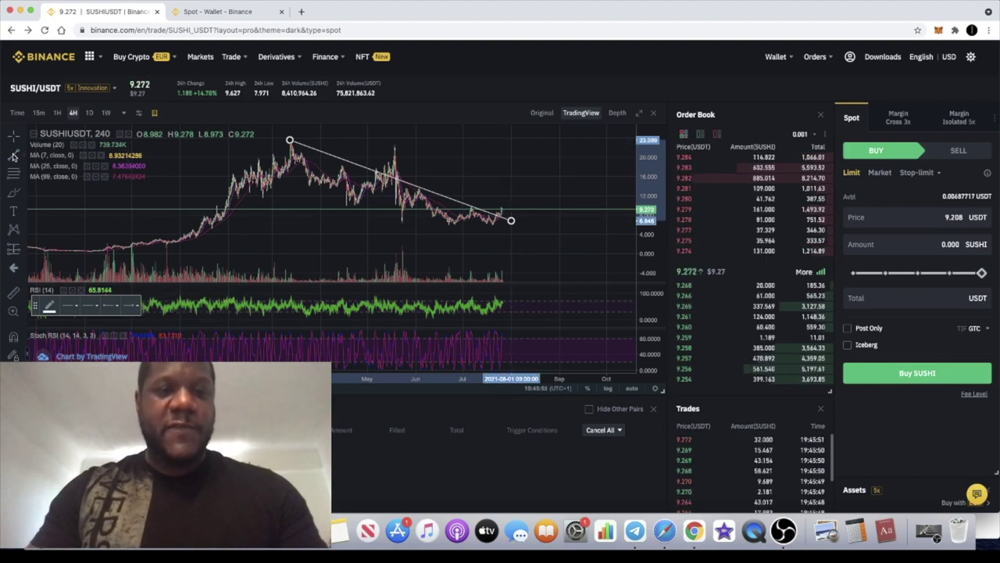
click(240, 192)
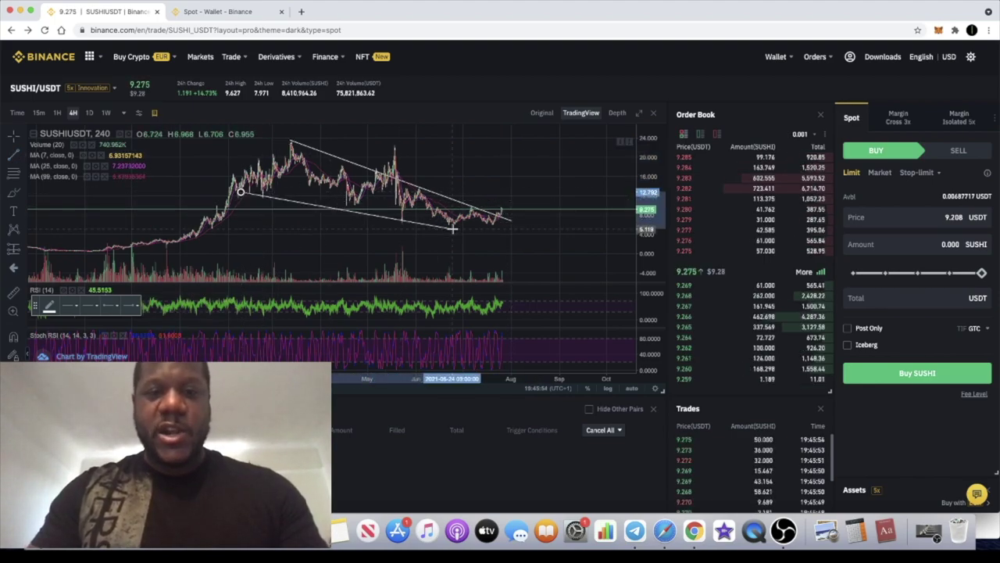
click(514, 228)
click(514, 169)
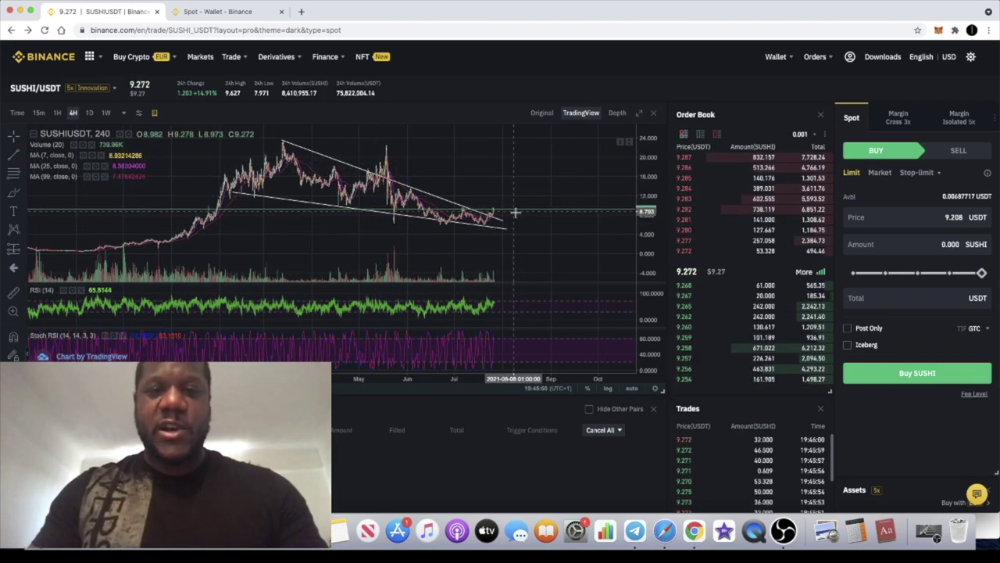
scroll(524, 194, up, 3)
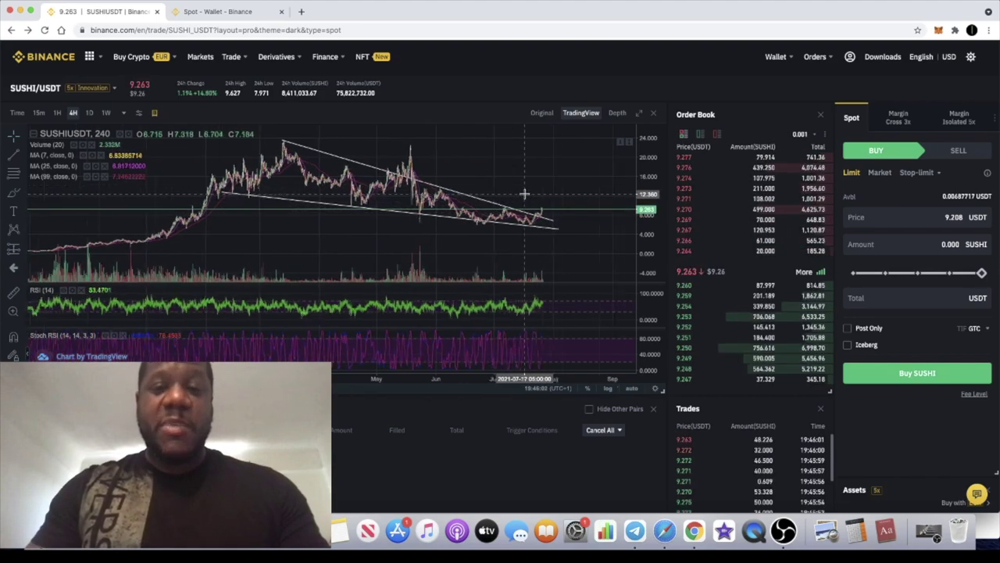
drag(647, 251, 648, 192)
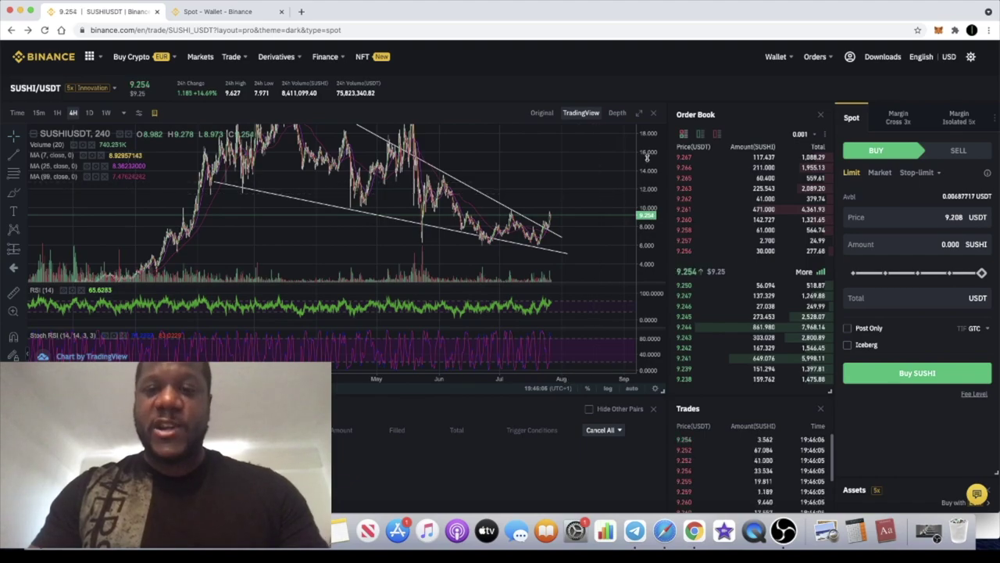
double_click(647, 158)
scroll(550, 197, down, 2)
scroll(550, 197, down, 3)
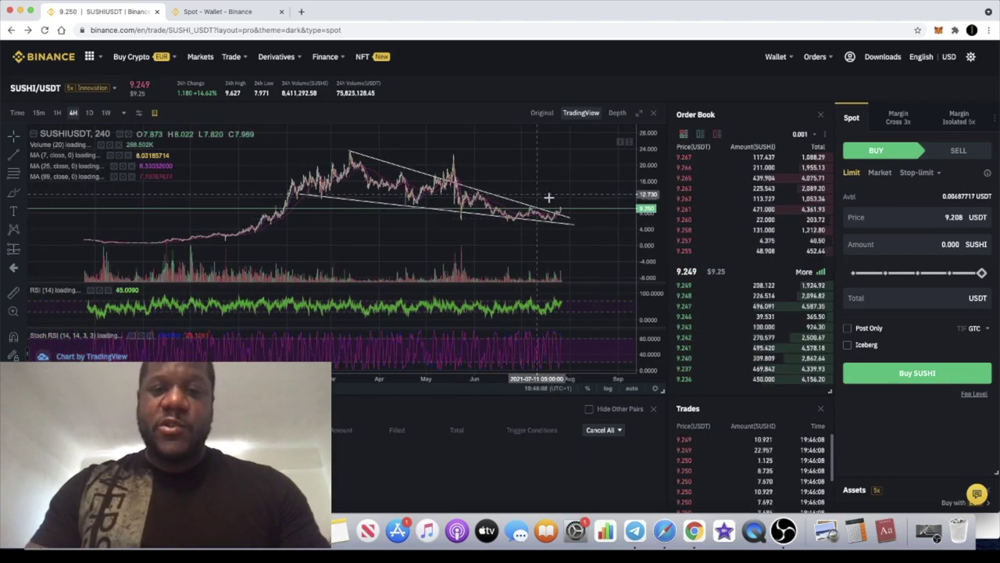
scroll(565, 197, up, 3)
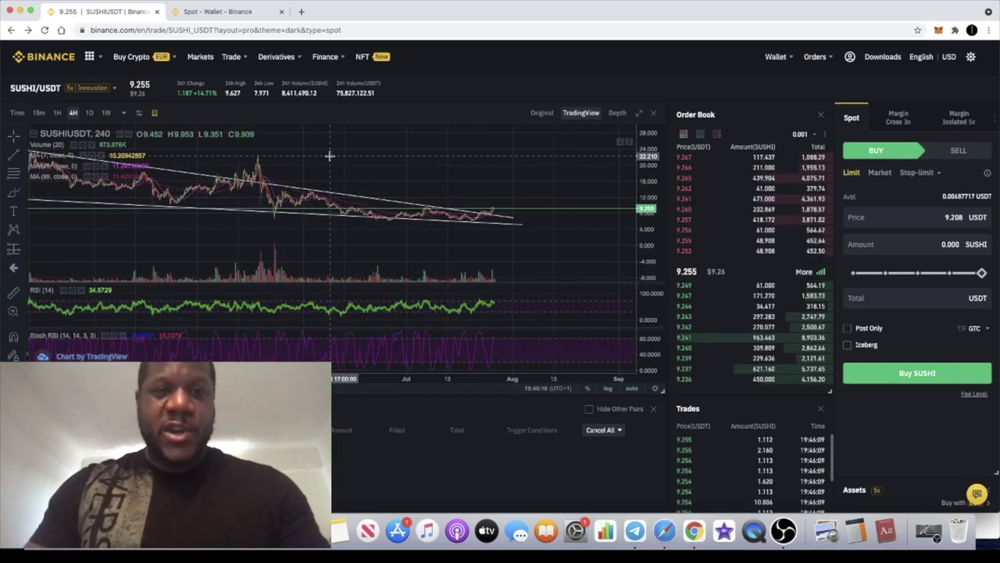
scroll(369, 148, down, 3)
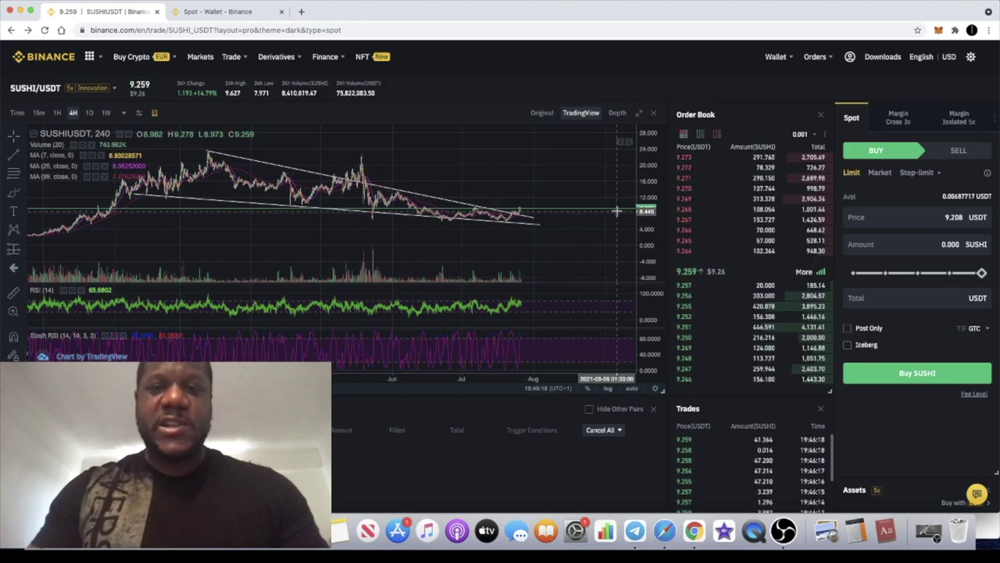
scroll(571, 190, up, 2)
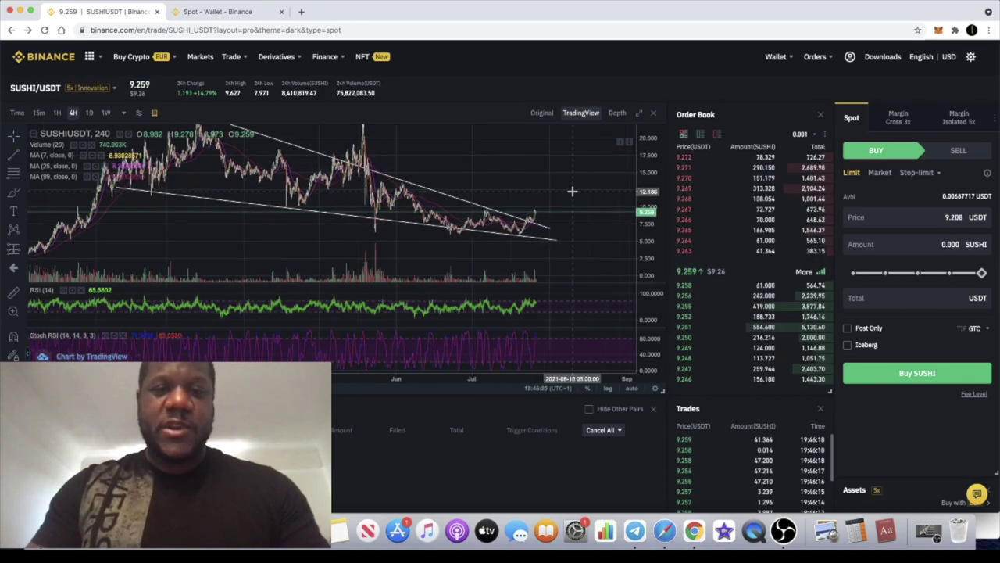
scroll(571, 190, up, 2)
drag(634, 159, 644, 236)
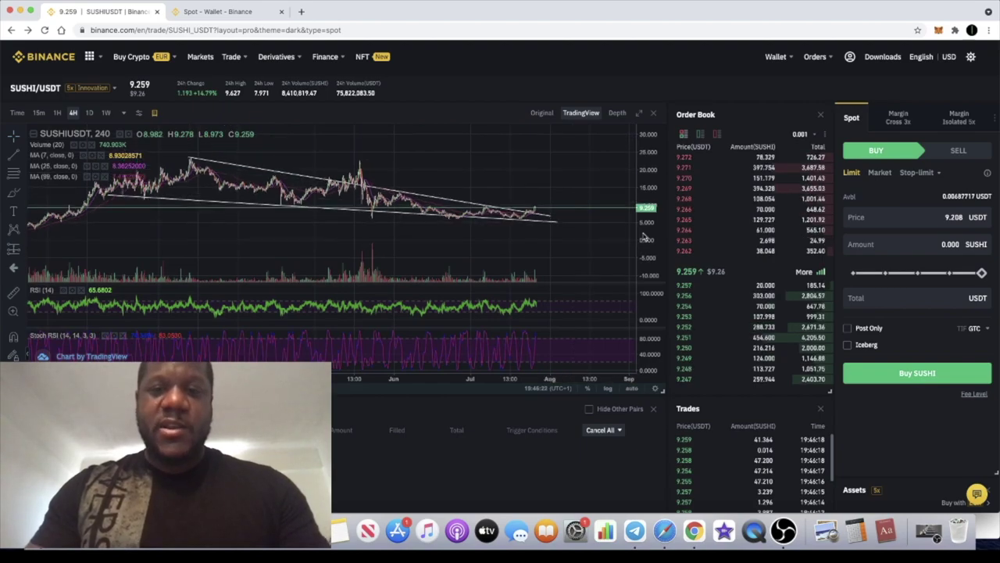
scroll(588, 218, down, 2)
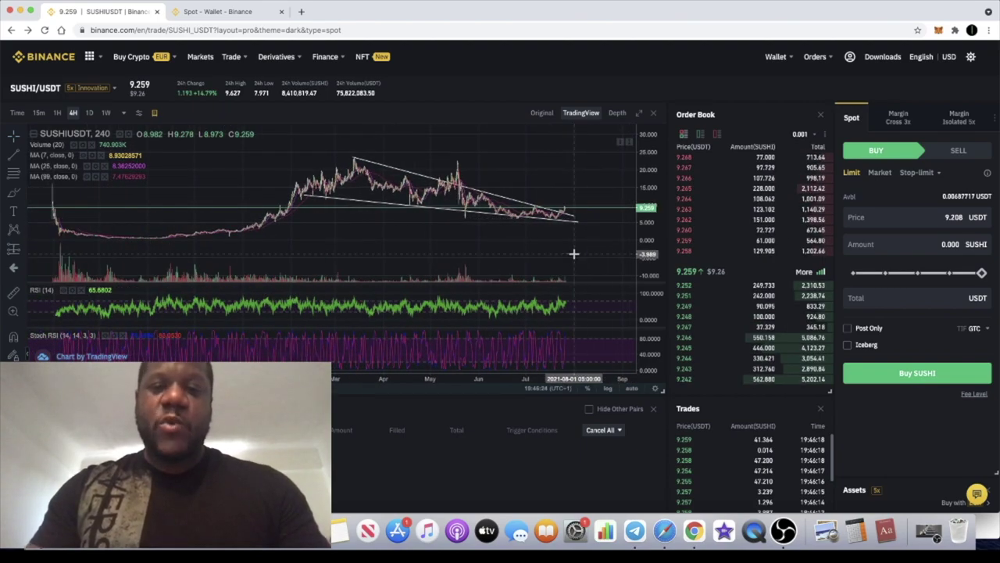
scroll(578, 250, up, 2)
scroll(578, 250, up, 2)
scroll(578, 250, up, 2)
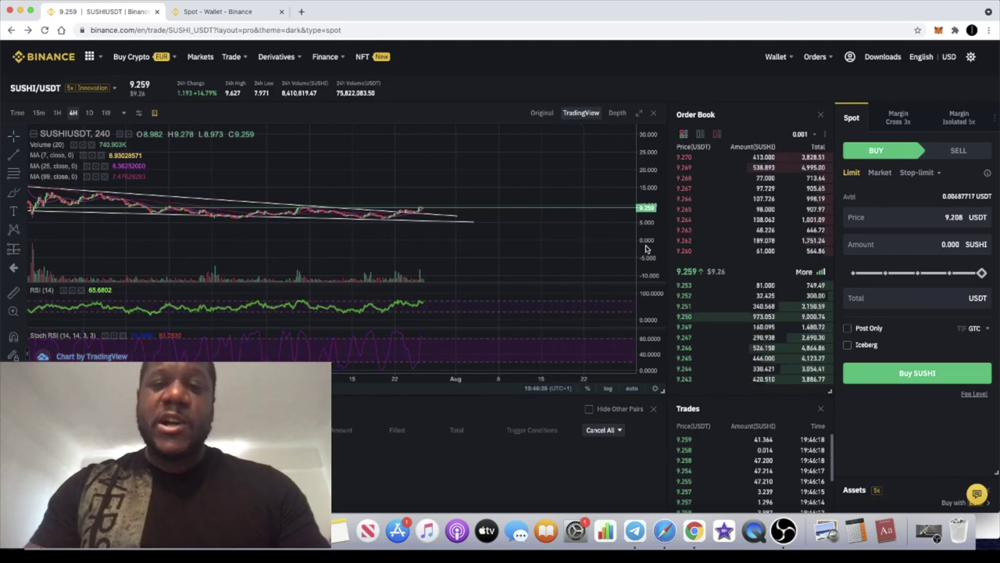
drag(641, 235, 643, 200)
scroll(559, 230, down, 3)
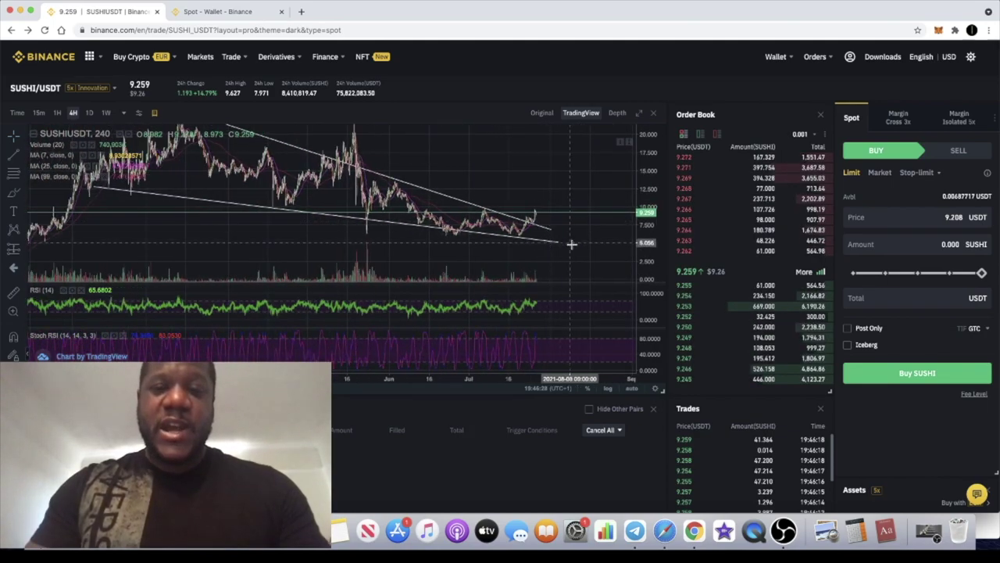
drag(572, 246, 560, 252)
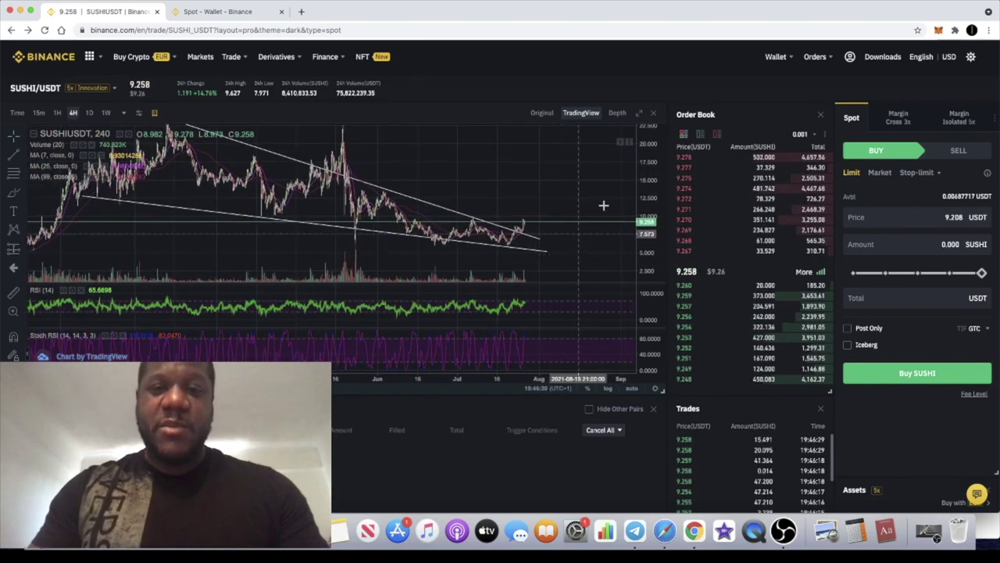
double_click(642, 168)
scroll(533, 185, down, 2)
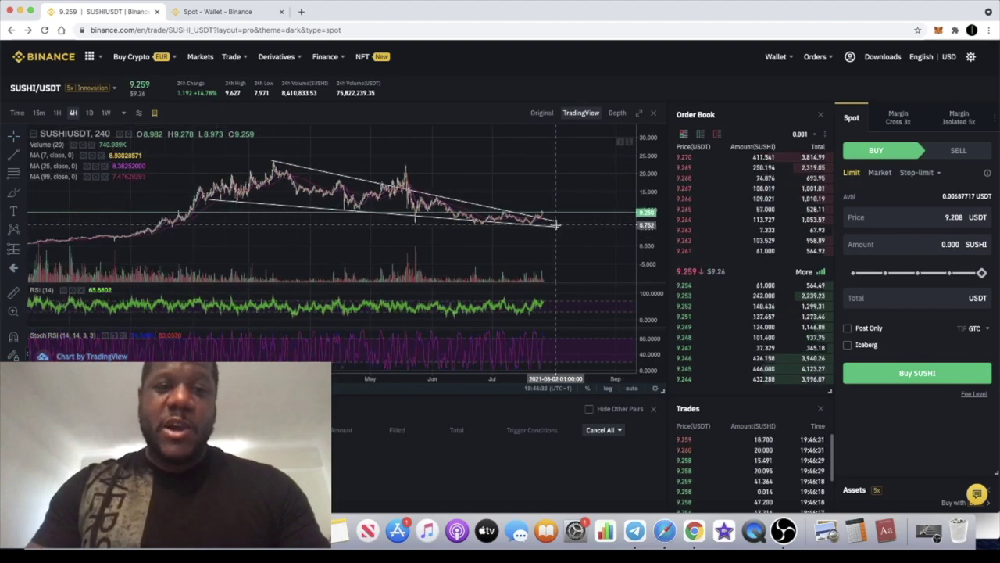
scroll(533, 186, down, 2)
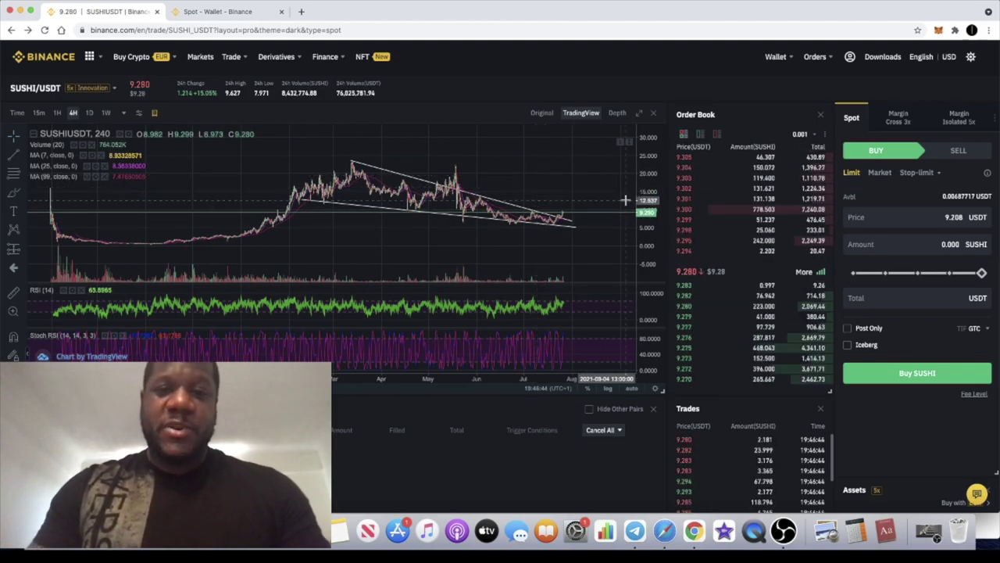
drag(643, 231, 650, 200)
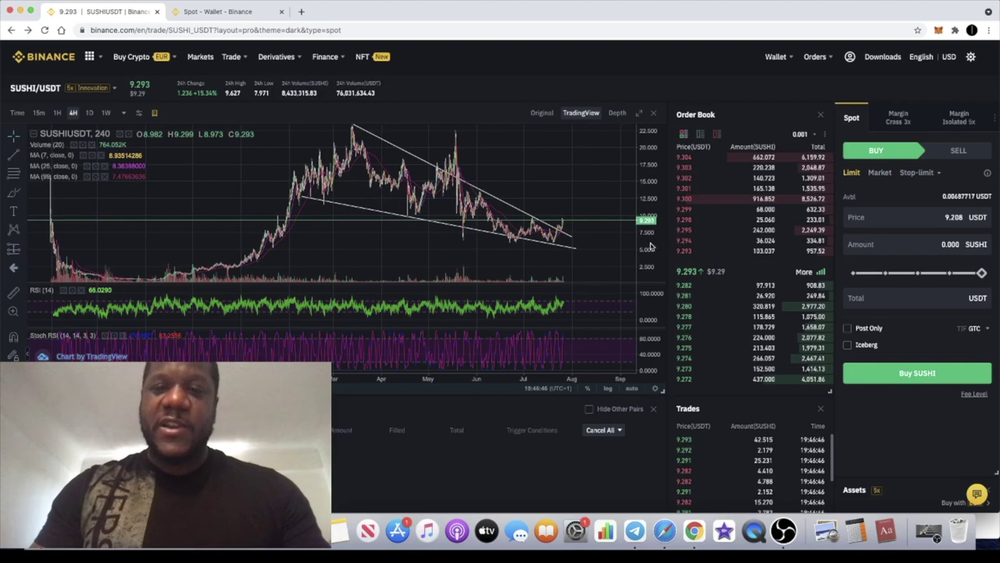
scroll(587, 198, up, 3)
scroll(586, 199, up, 3)
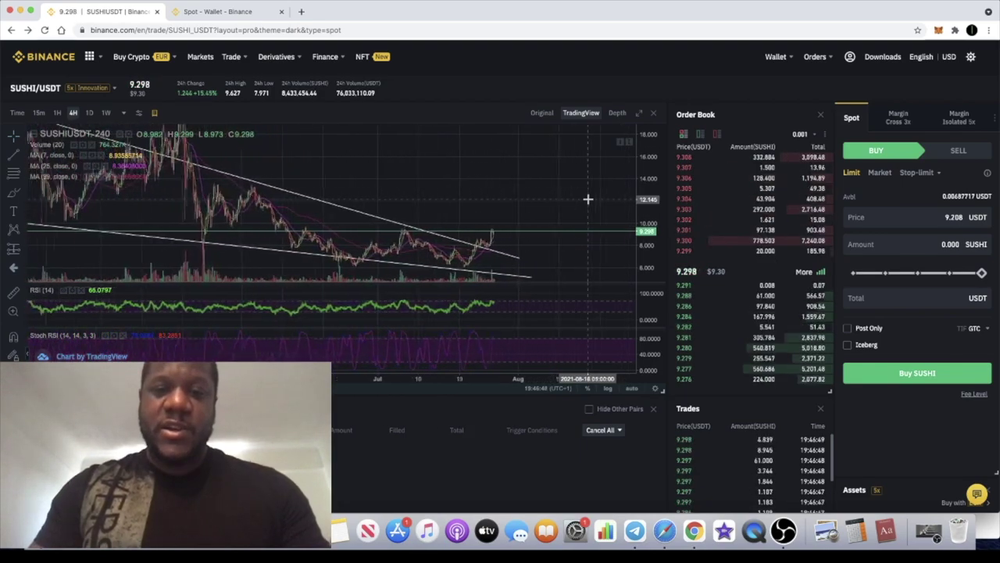
scroll(582, 205, up, 2)
drag(578, 212, 578, 161)
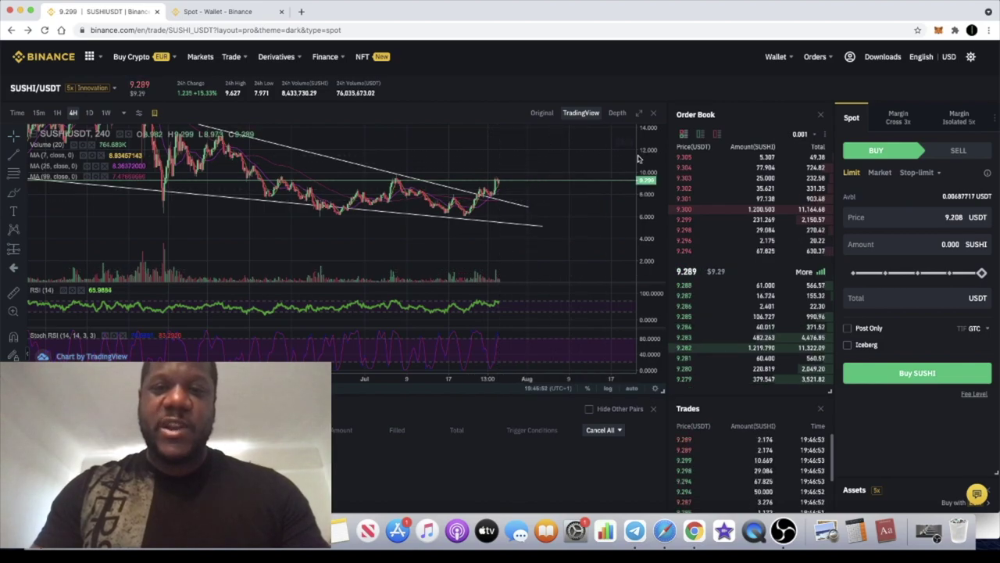
scroll(560, 228, down, 3)
scroll(539, 223, down, 3)
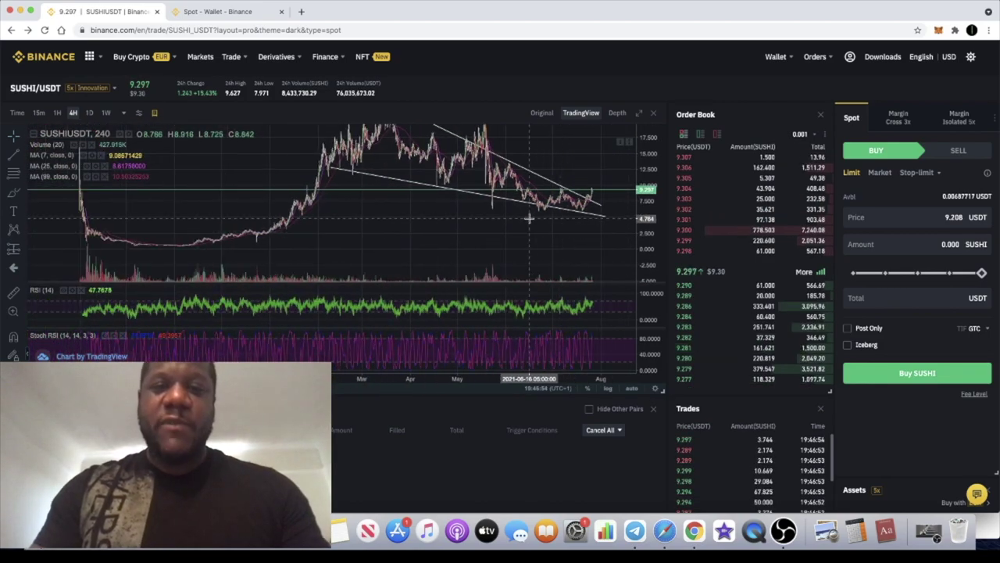
scroll(520, 238, up, 3)
scroll(512, 259, up, 2)
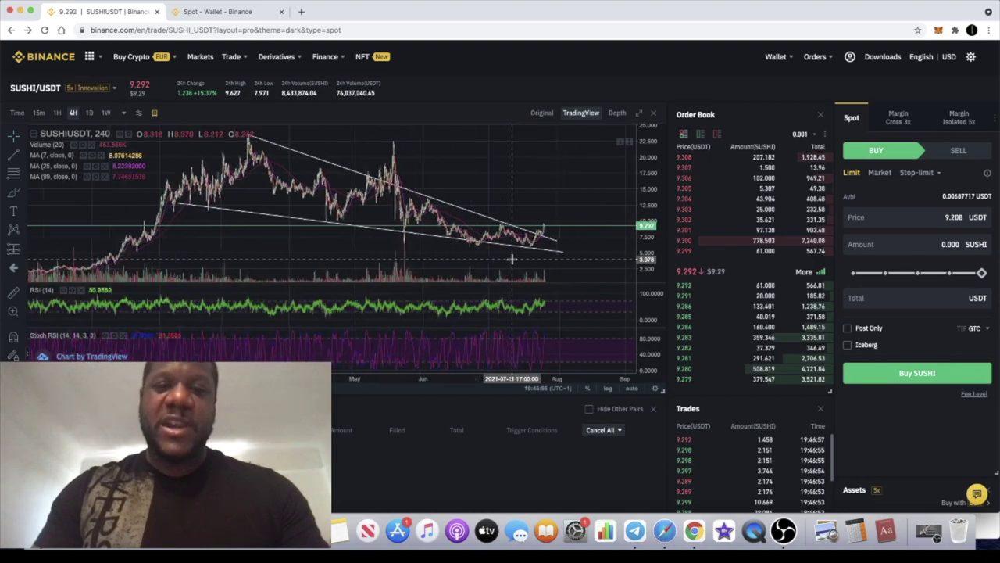
scroll(512, 259, up, 2)
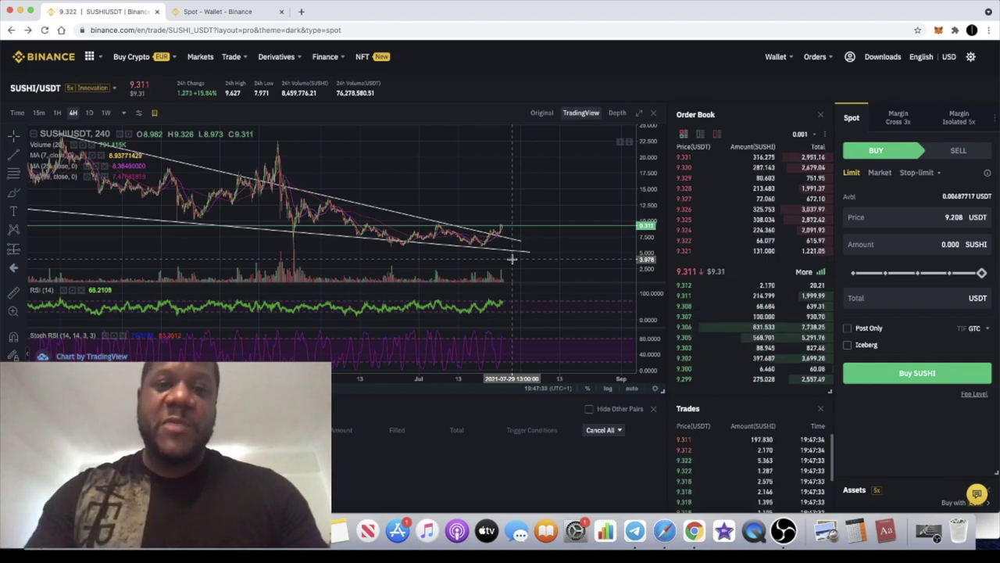
scroll(512, 258, up, 5)
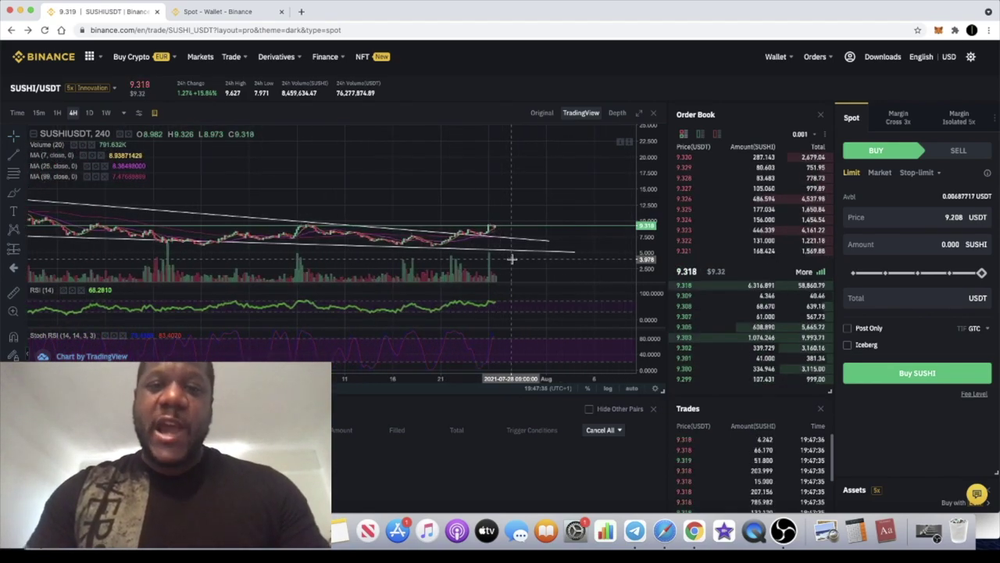
drag(644, 230, 645, 262)
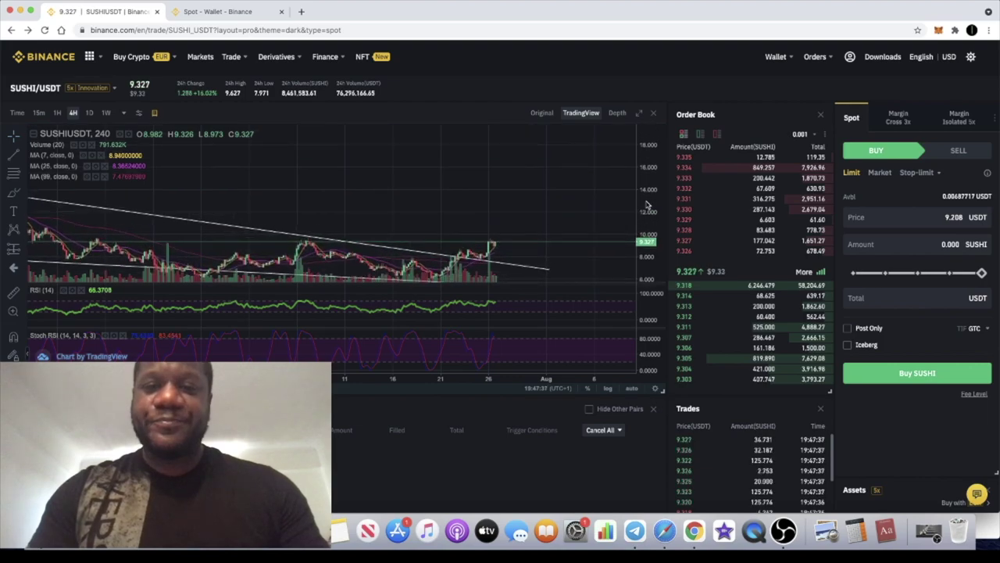
drag(575, 221, 576, 152)
scroll(574, 191, down, 3)
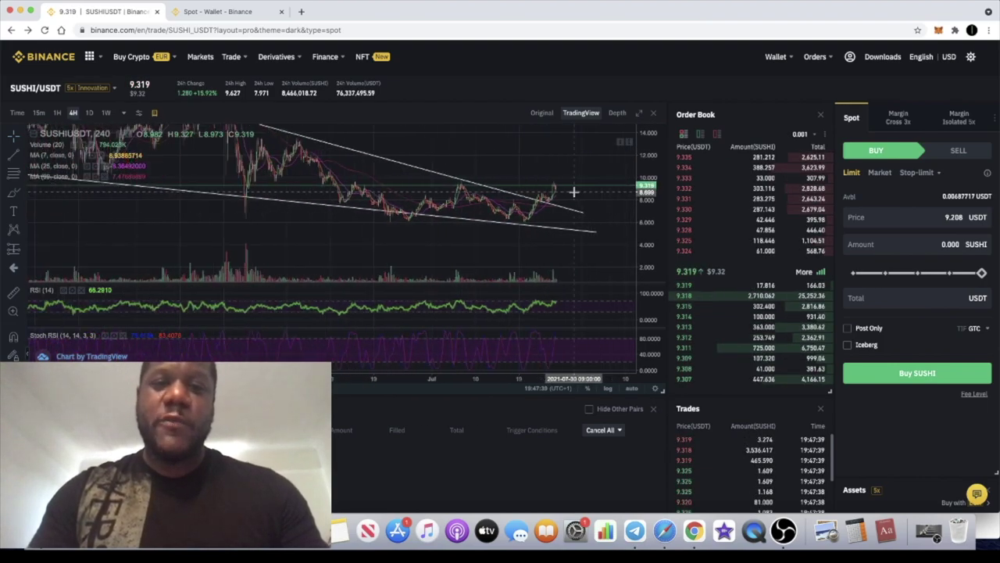
scroll(594, 183, down, 2)
drag(596, 168, 598, 191)
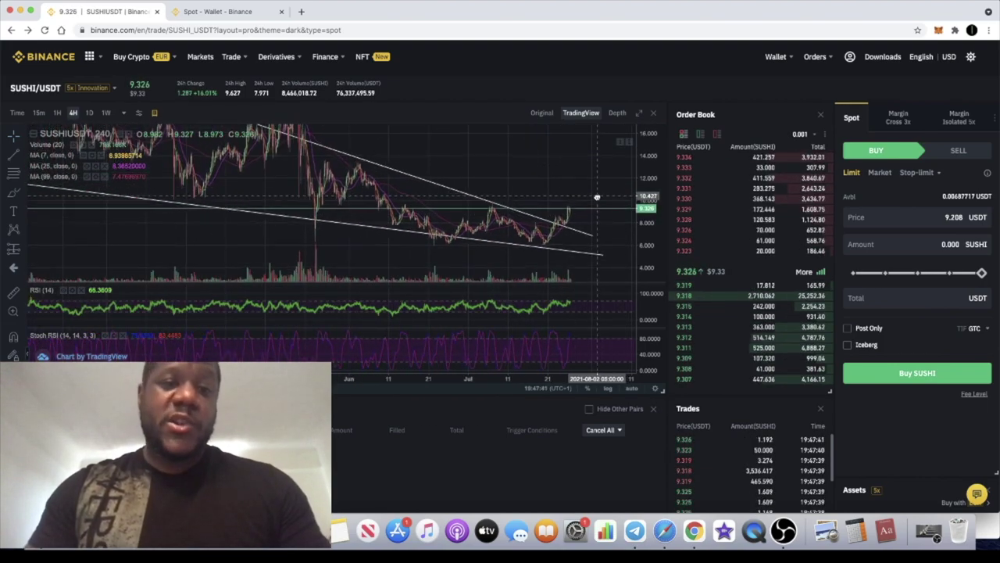
drag(648, 165, 648, 218)
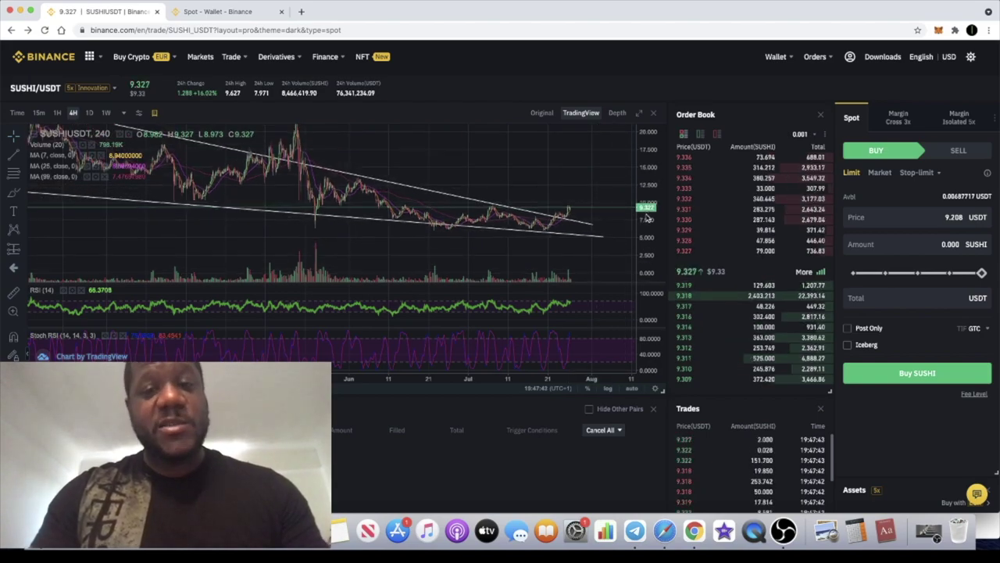
scroll(580, 189, down, 1)
scroll(579, 190, down, 1)
scroll(579, 190, down, 1)
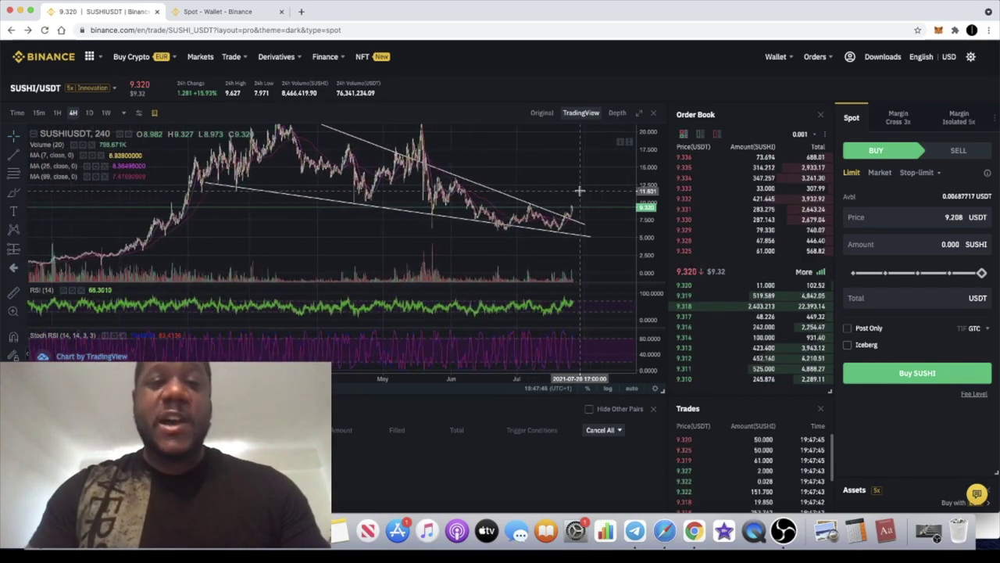
scroll(579, 189, down, 1)
drag(595, 180, 596, 209)
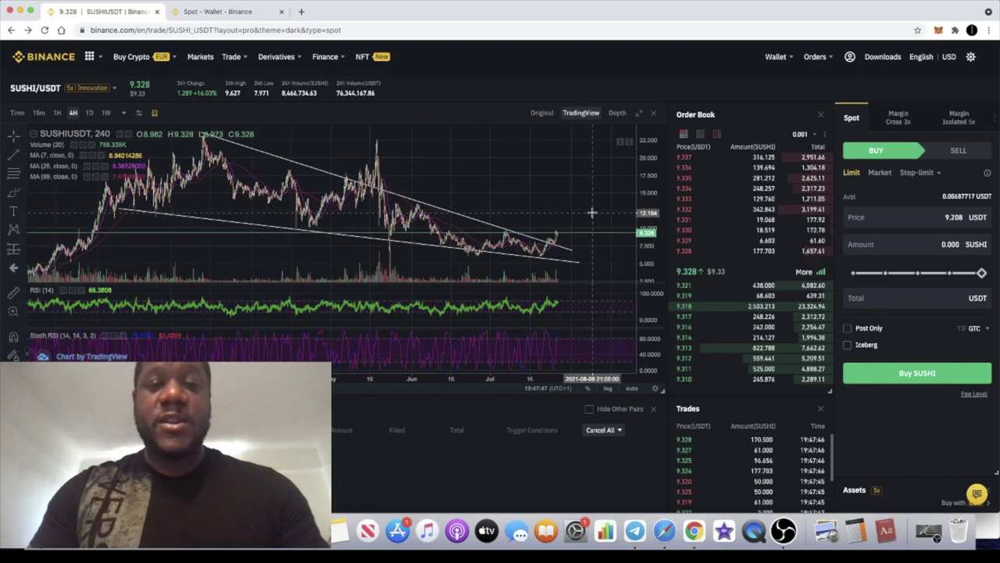
scroll(595, 209, down, 1)
scroll(595, 209, down, 1)
drag(644, 165, 645, 183)
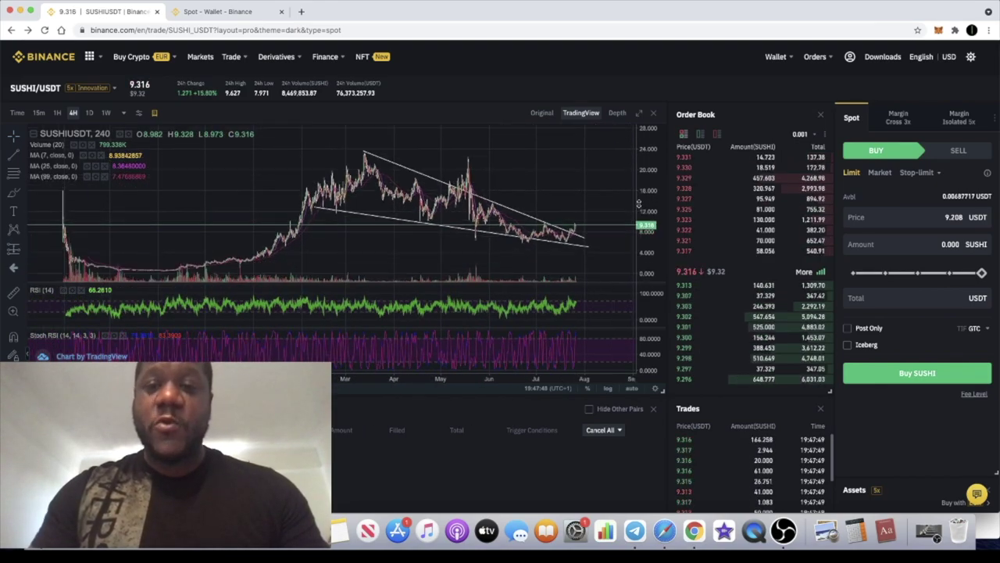
scroll(581, 187, up, 1)
scroll(581, 186, up, 1)
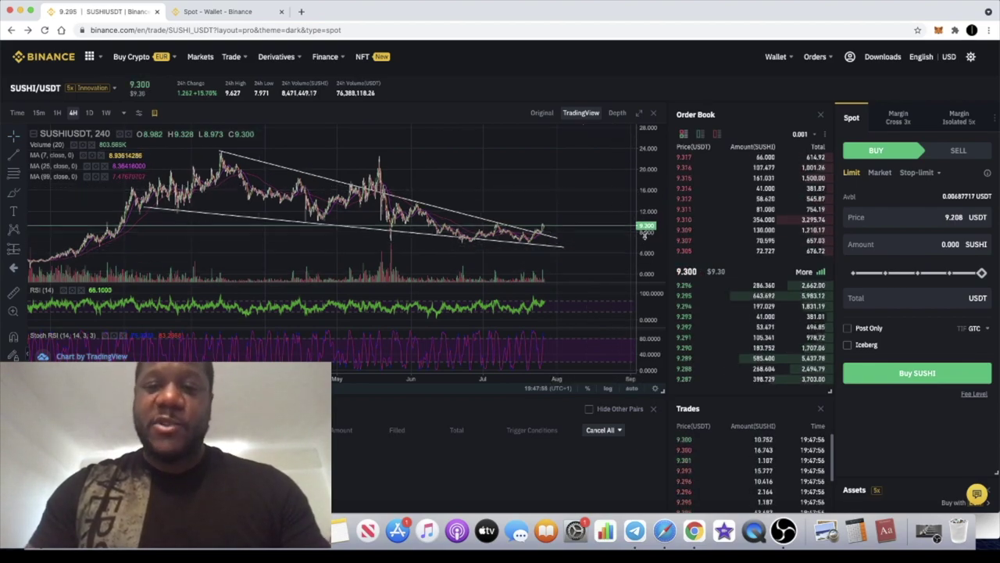
drag(637, 252, 590, 185)
scroll(590, 185, up, 3)
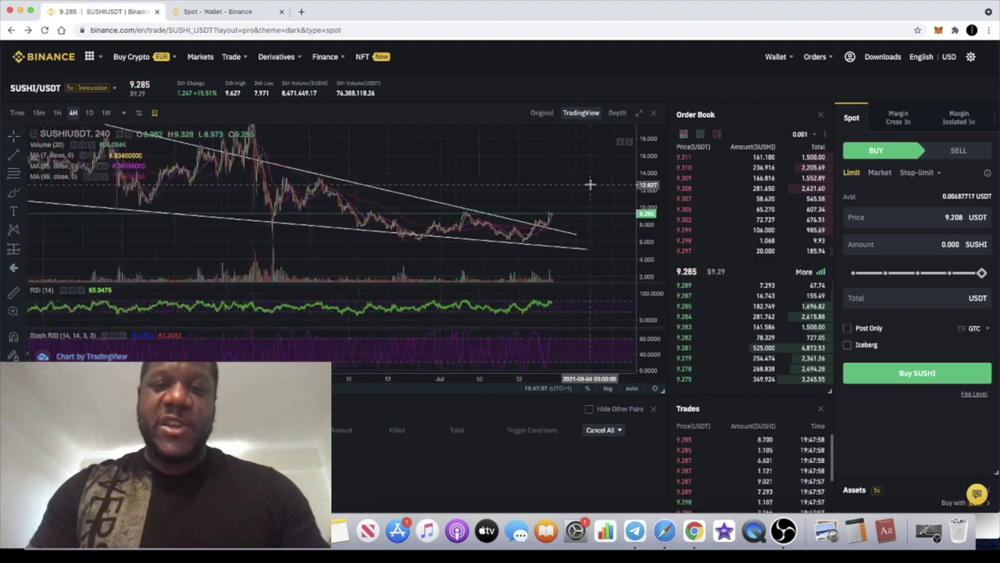
scroll(590, 184, up, 3)
scroll(590, 185, up, 2)
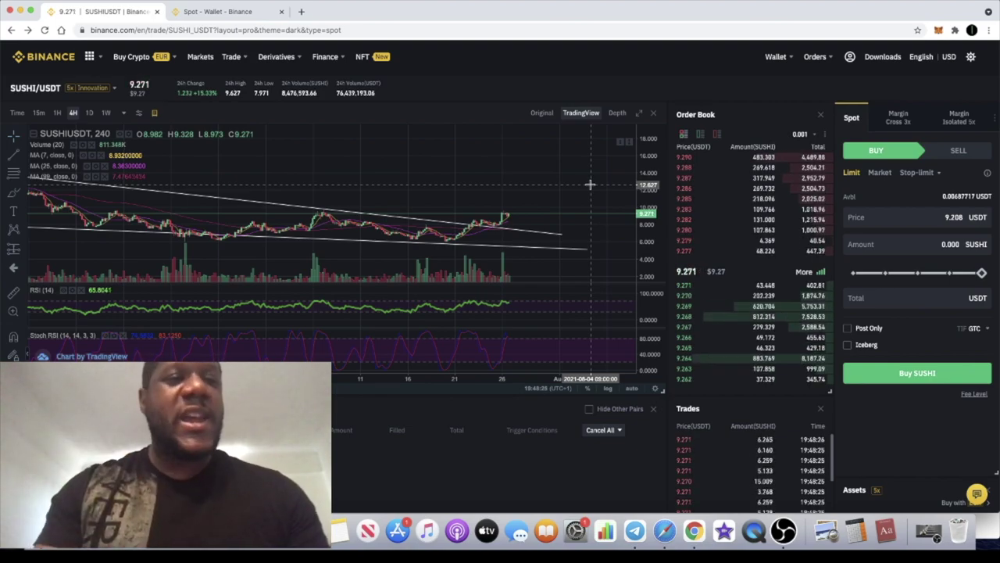
scroll(590, 184, down, 2)
scroll(591, 187, down, 3)
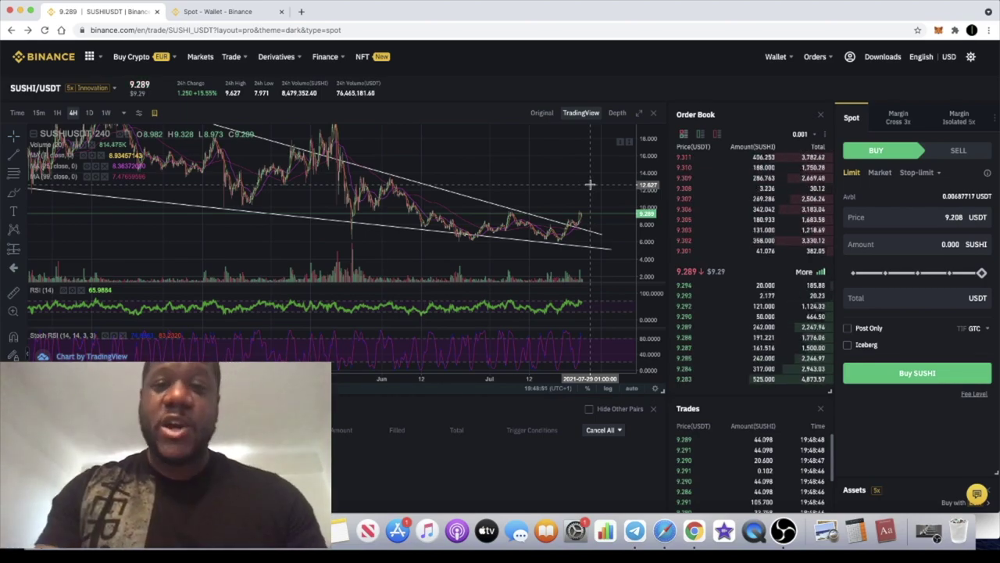
scroll(590, 184, up, 2)
scroll(590, 184, up, 2)
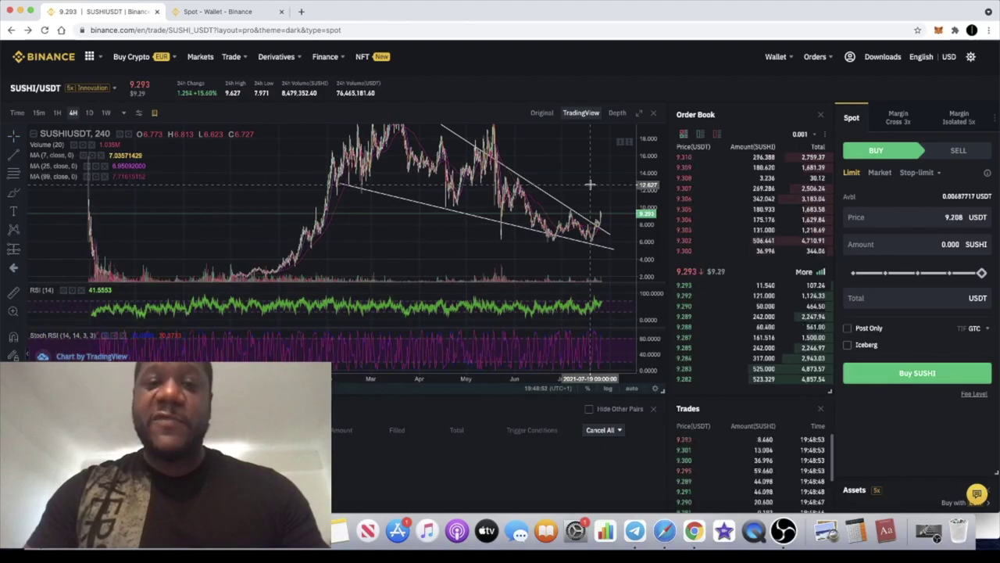
scroll(590, 185, up, 2)
scroll(590, 184, up, 2)
scroll(582, 191, up, 2)
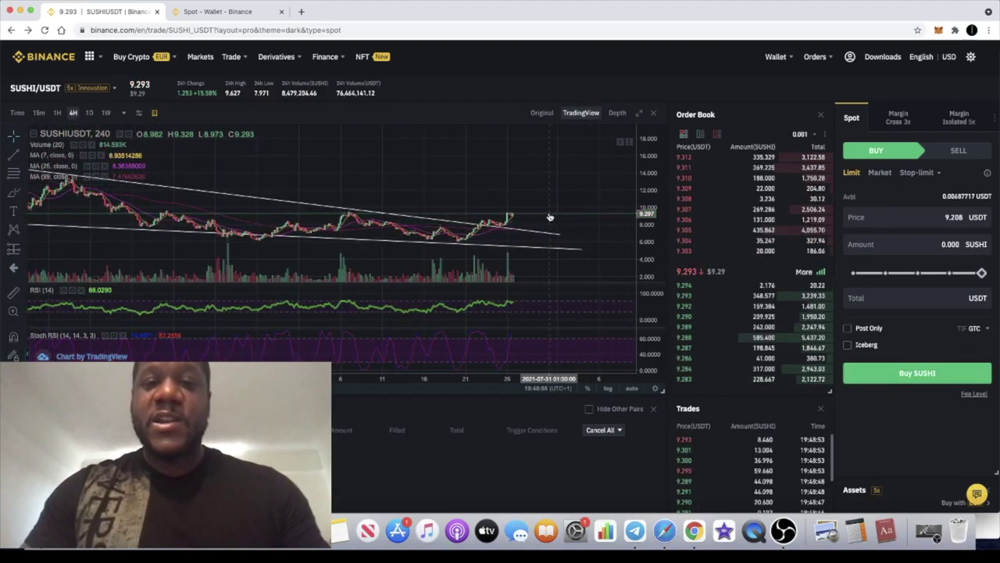
scroll(561, 168, down, 2)
scroll(561, 169, down, 2)
scroll(561, 169, down, 2)
scroll(561, 169, down, 2)
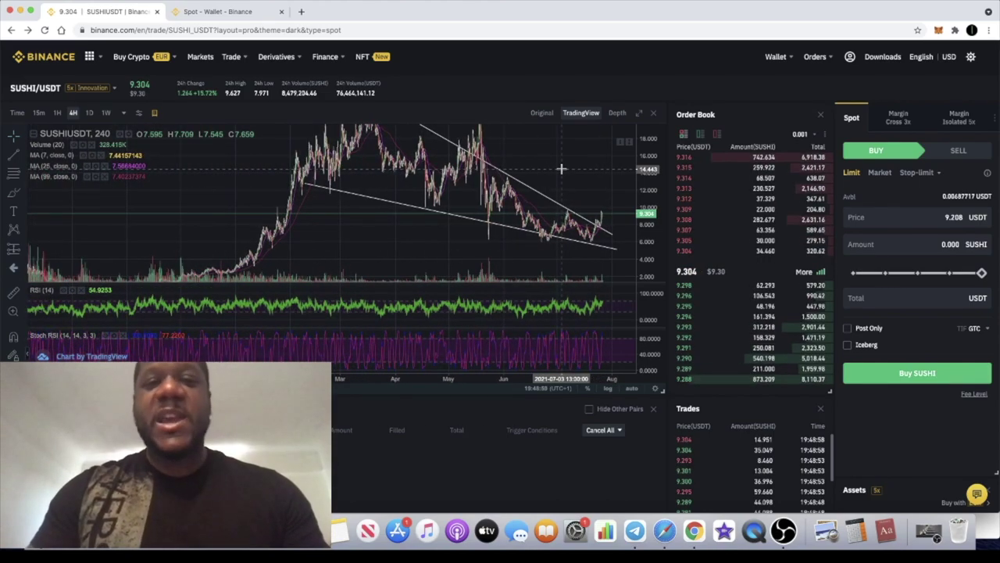
scroll(561, 169, up, 2)
scroll(561, 169, up, 2)
scroll(561, 169, up, 1)
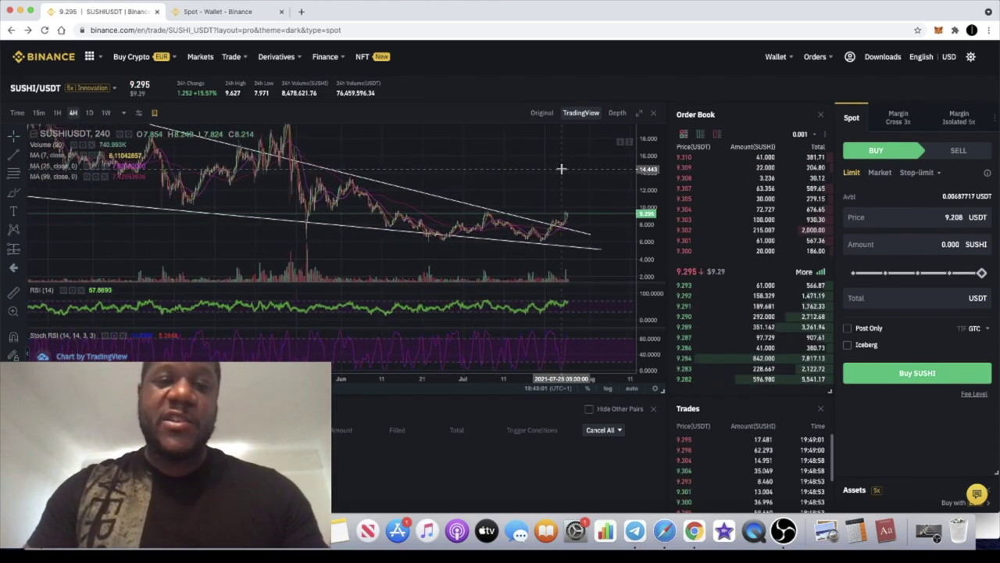